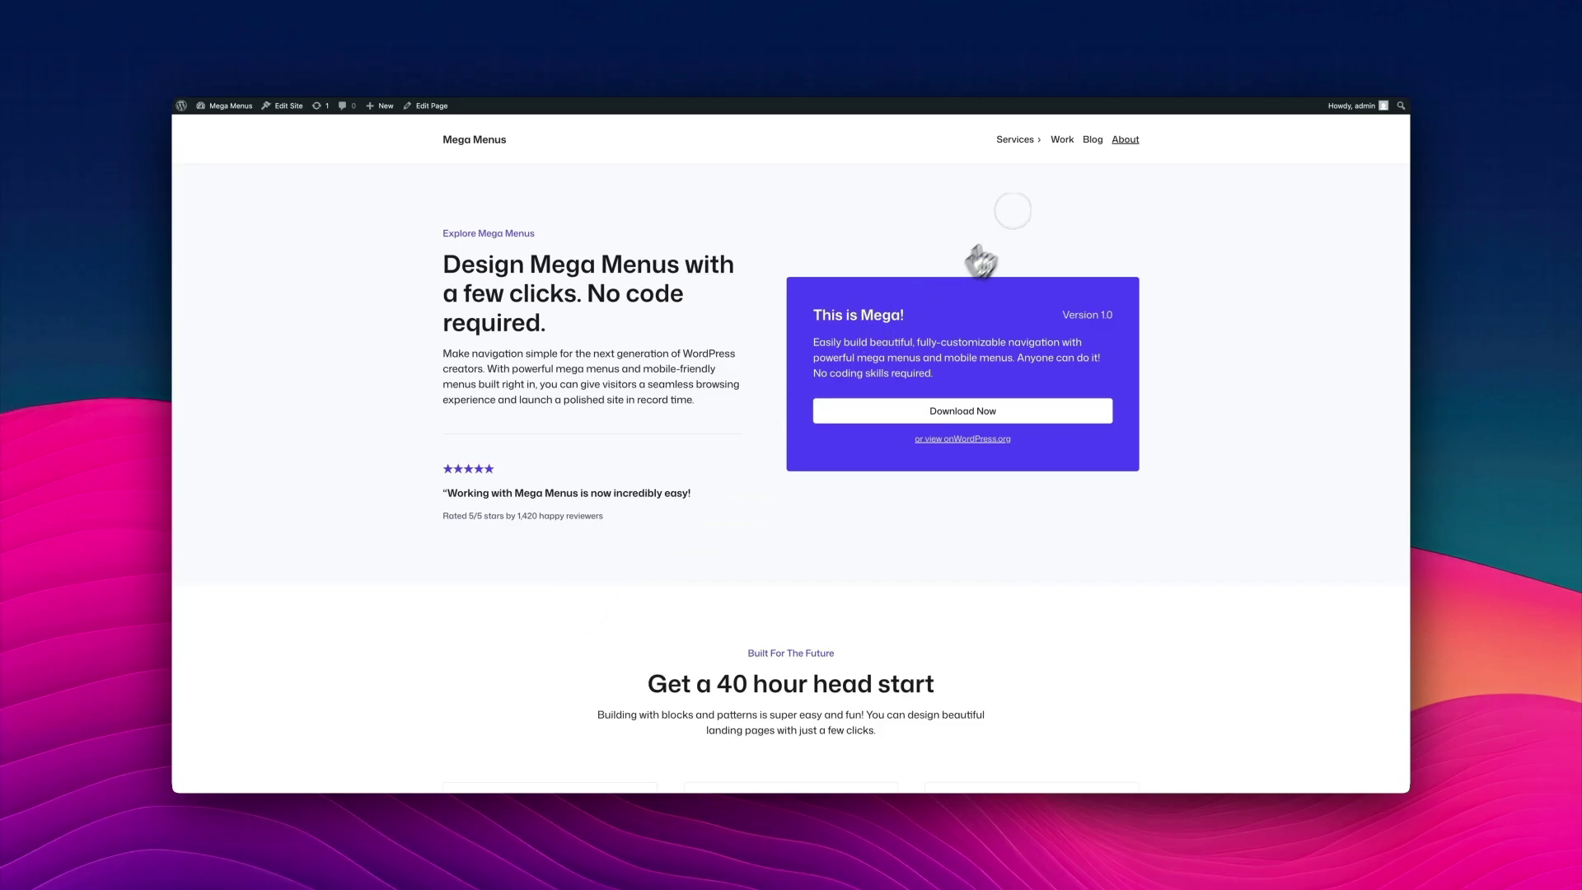
Step: Show the Services and Blog mega menus on the site, open a post, then reopen Blog
{"action": "left_click", "coordinate": [1018, 144]}
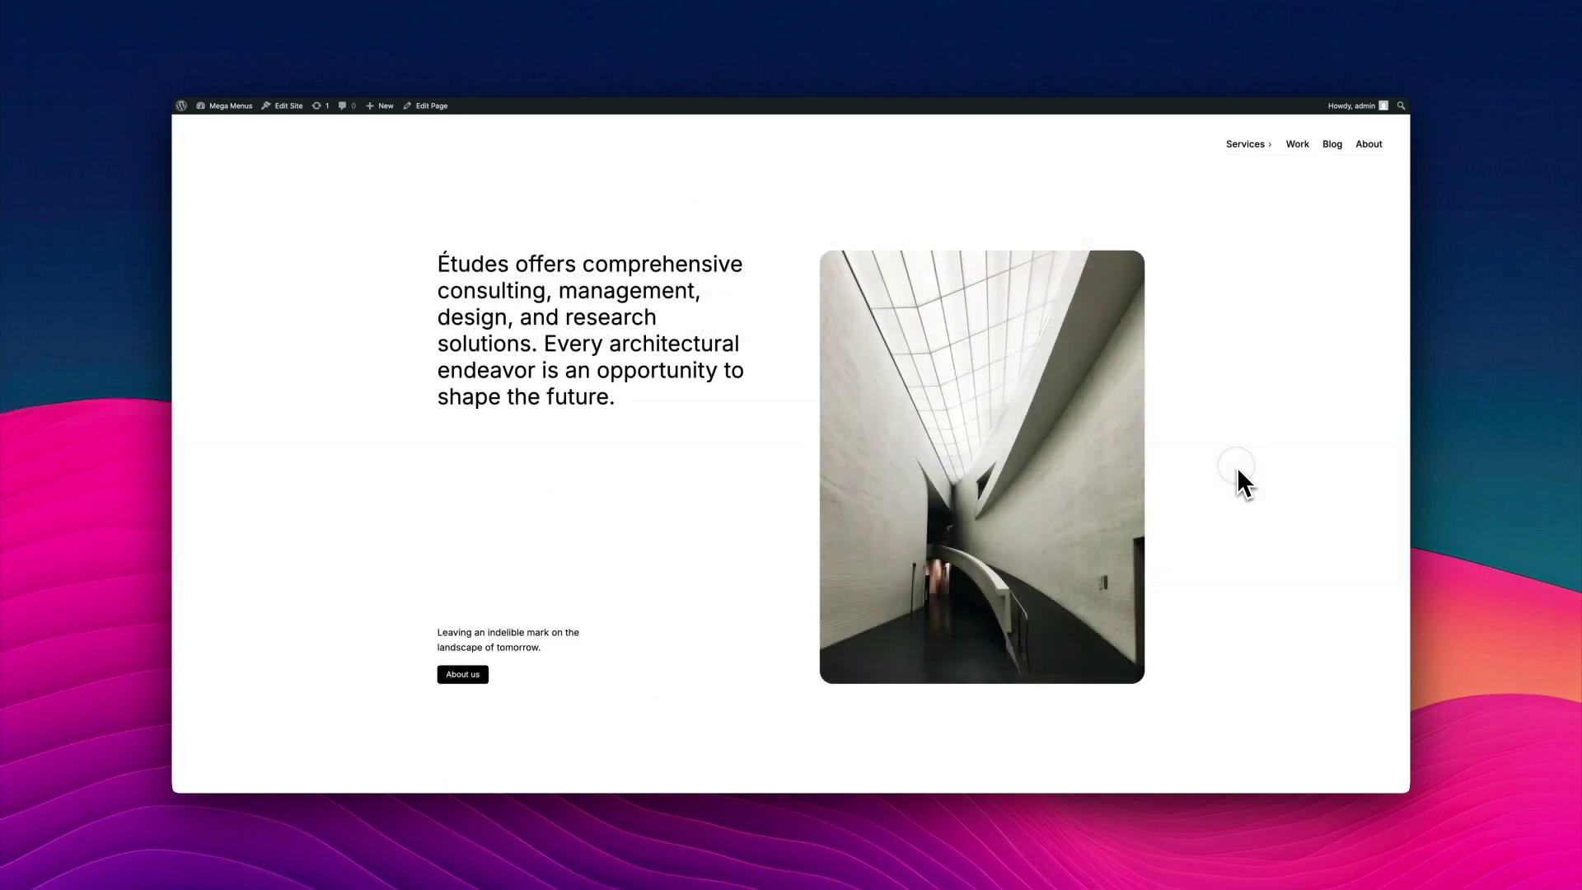
{"action": "left_click", "coordinate": [1246, 150]}
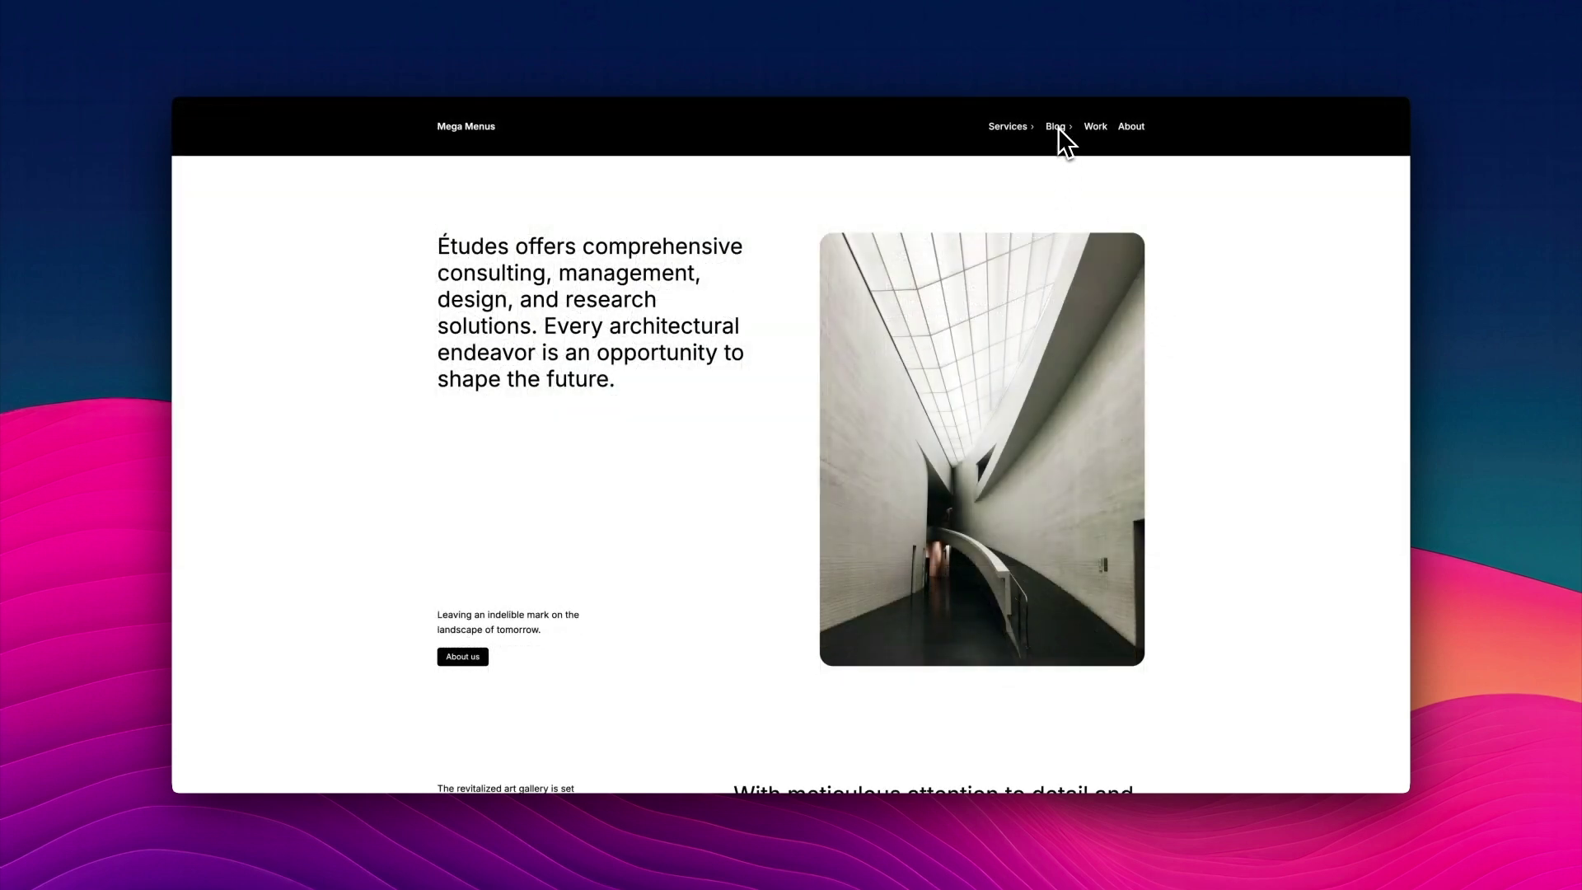
{"action": "left_click", "coordinate": [1056, 127]}
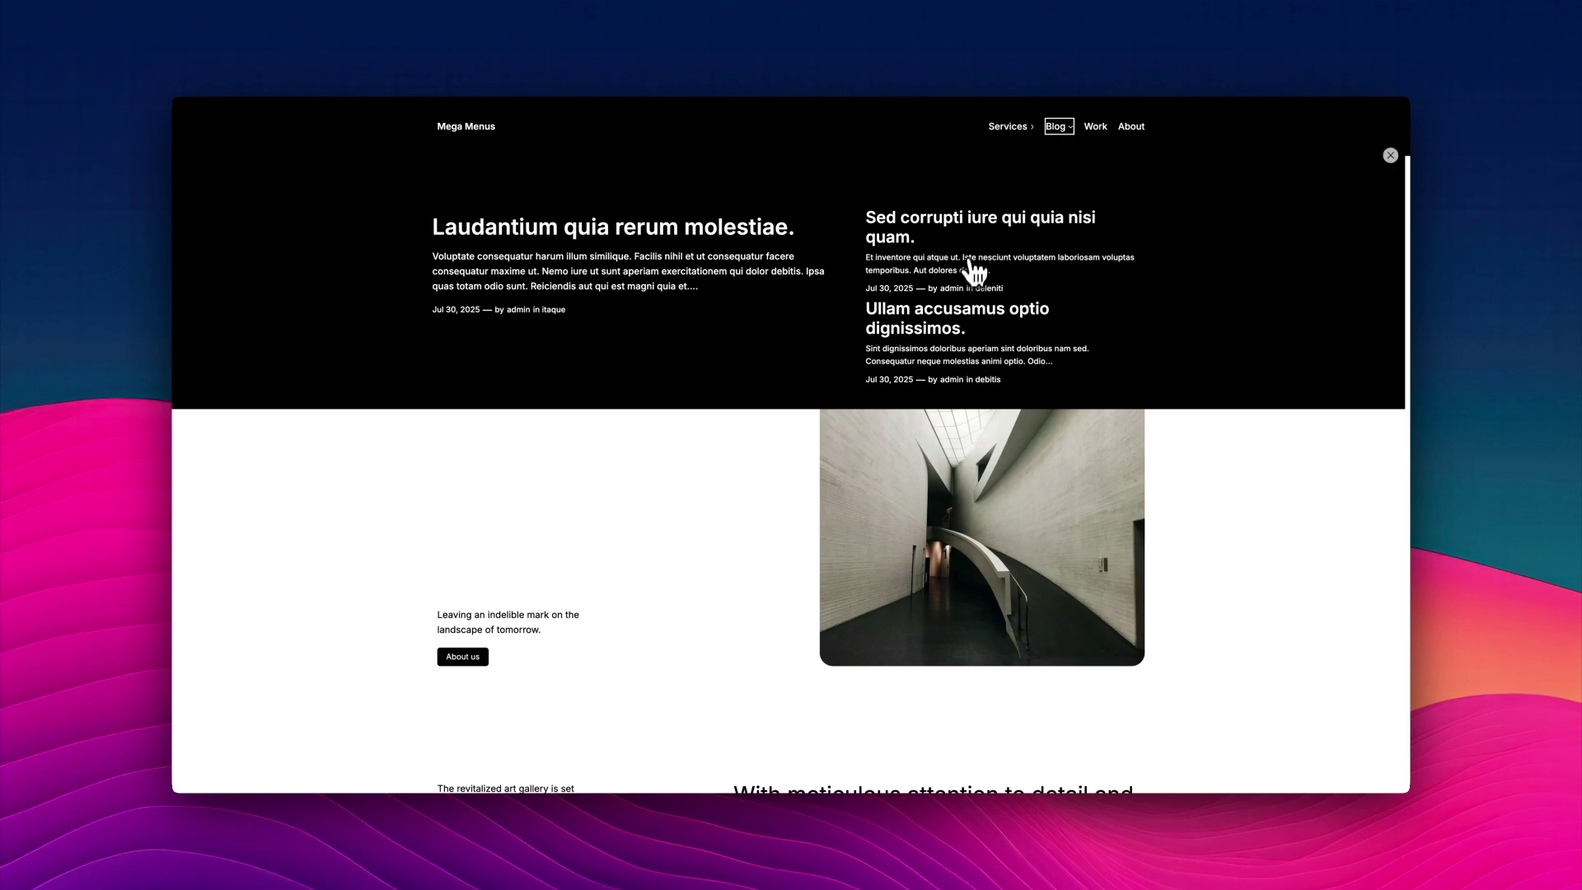
{"action": "left_click", "coordinate": [929, 239]}
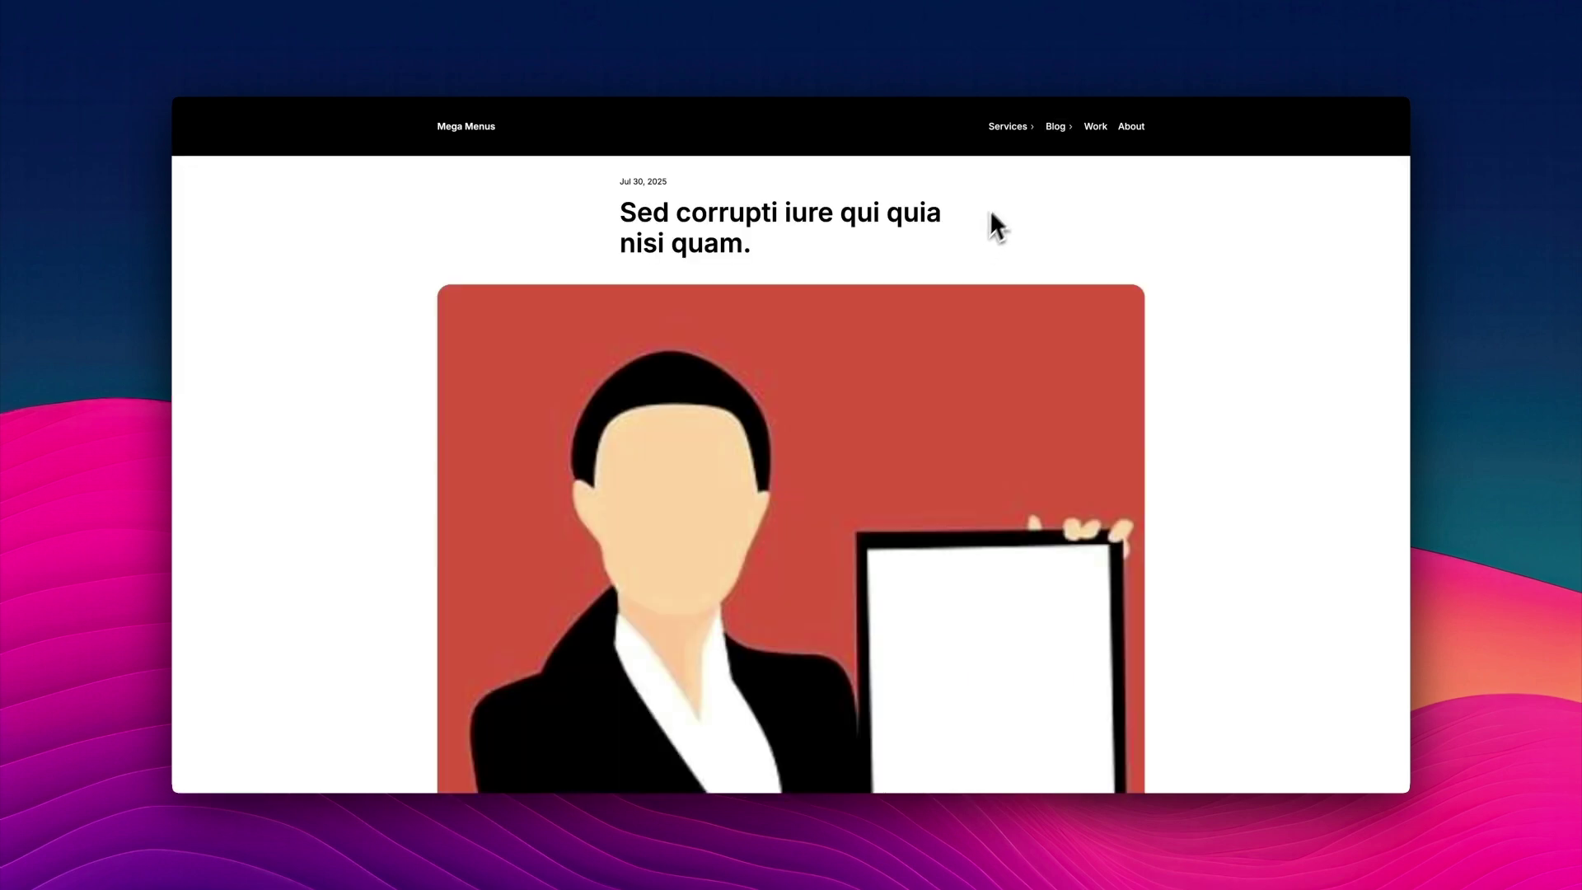
{"action": "left_click", "coordinate": [1052, 137]}
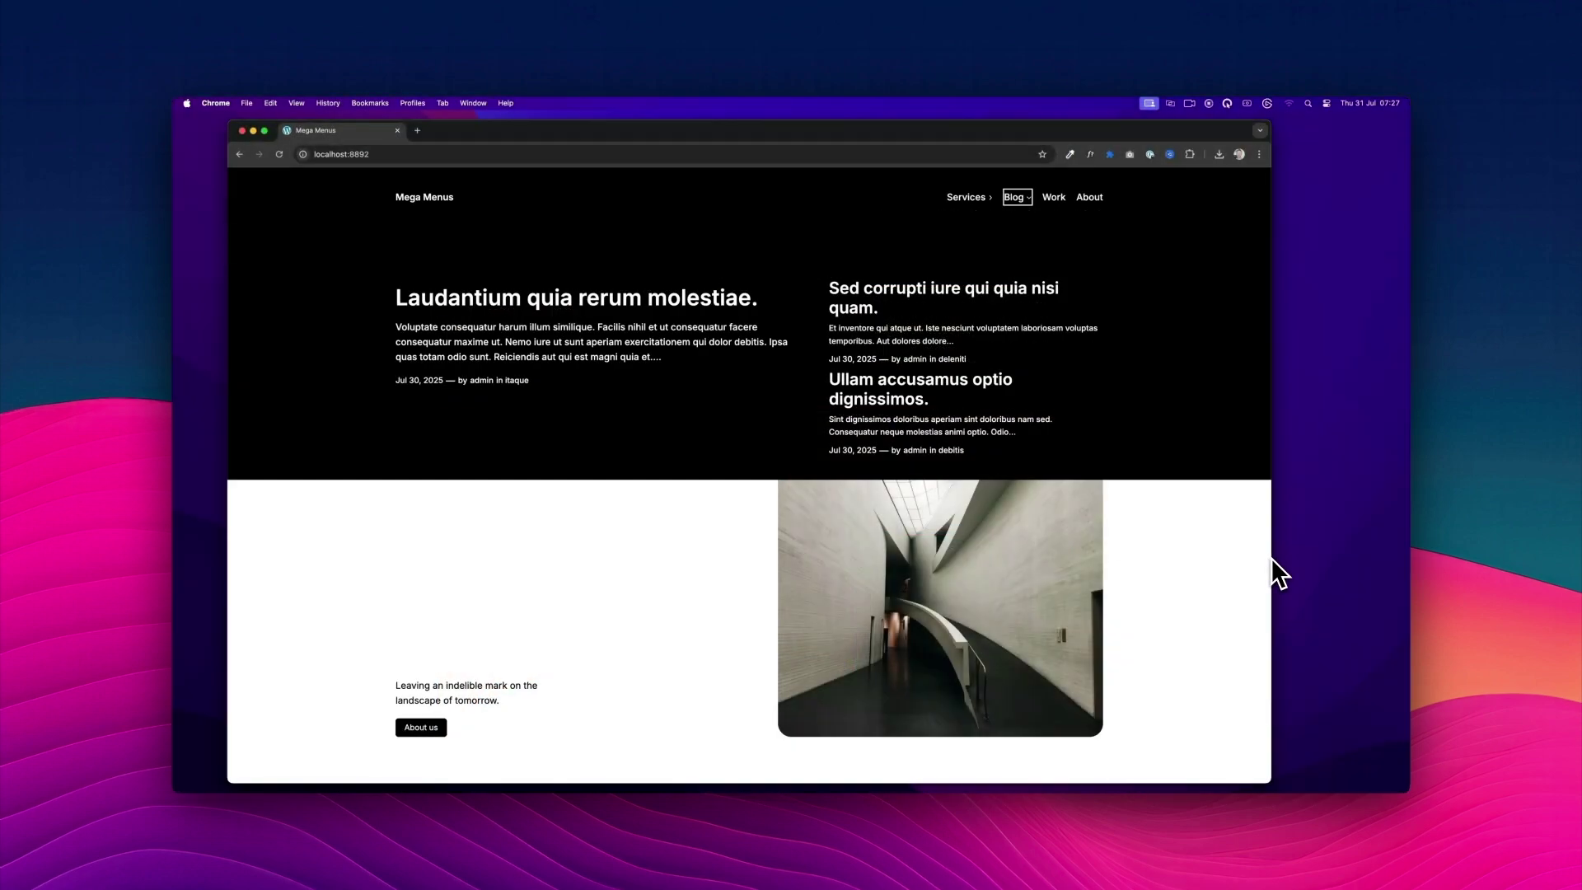
Step: Narrow the browser to mobile width and open the site's hamburger mobile menu
{"action": "left_click_drag", "start_coordinate": [1270, 560], "coordinate": [938, 546]}
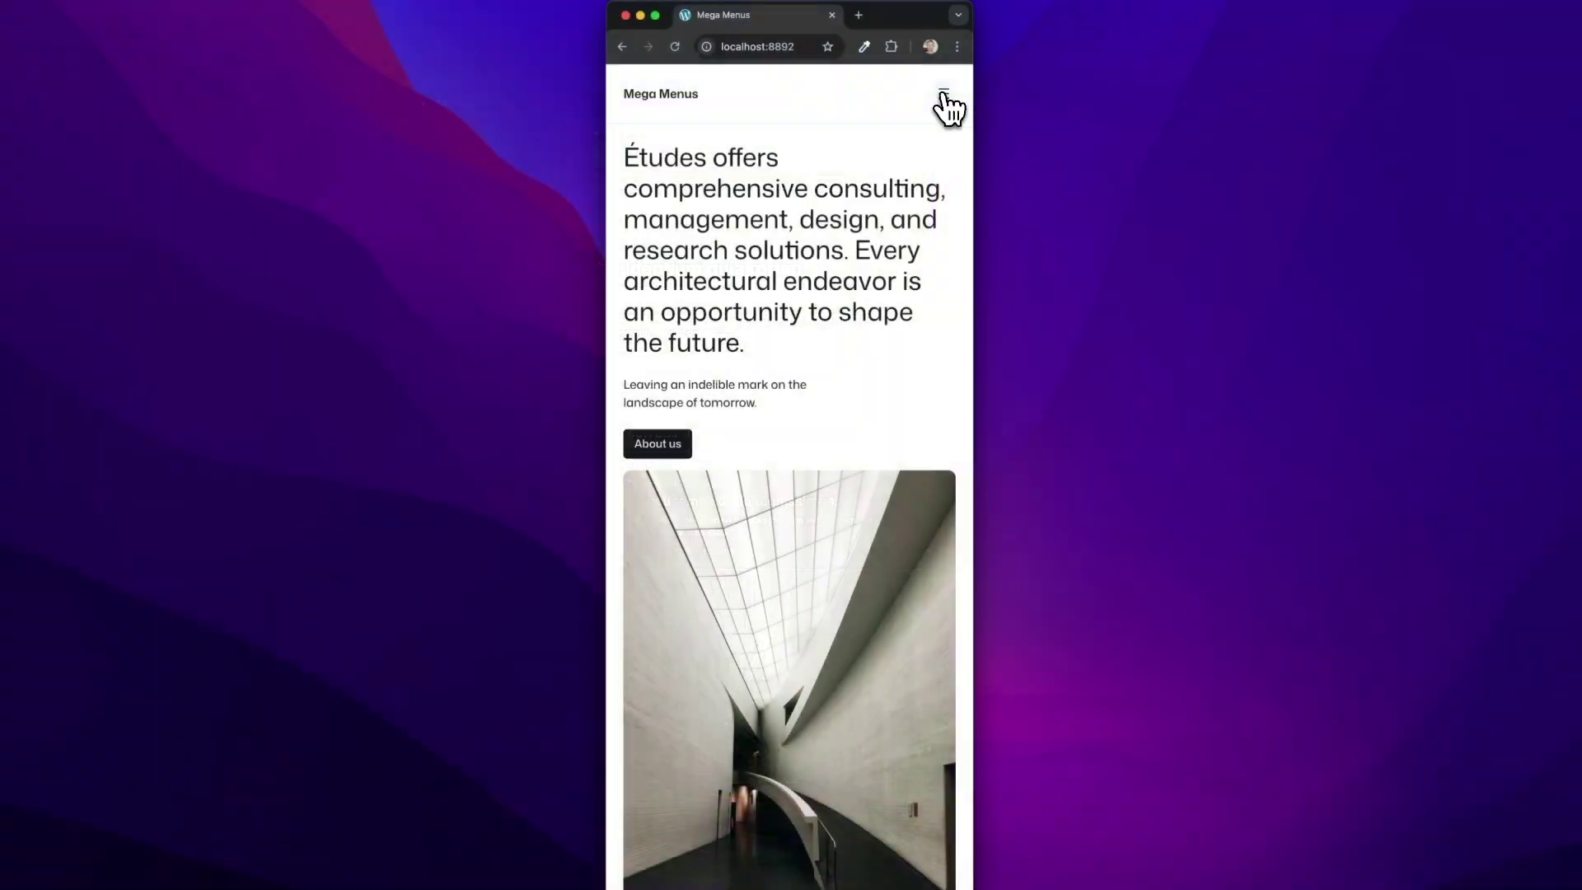
{"action": "left_click", "coordinate": [943, 94]}
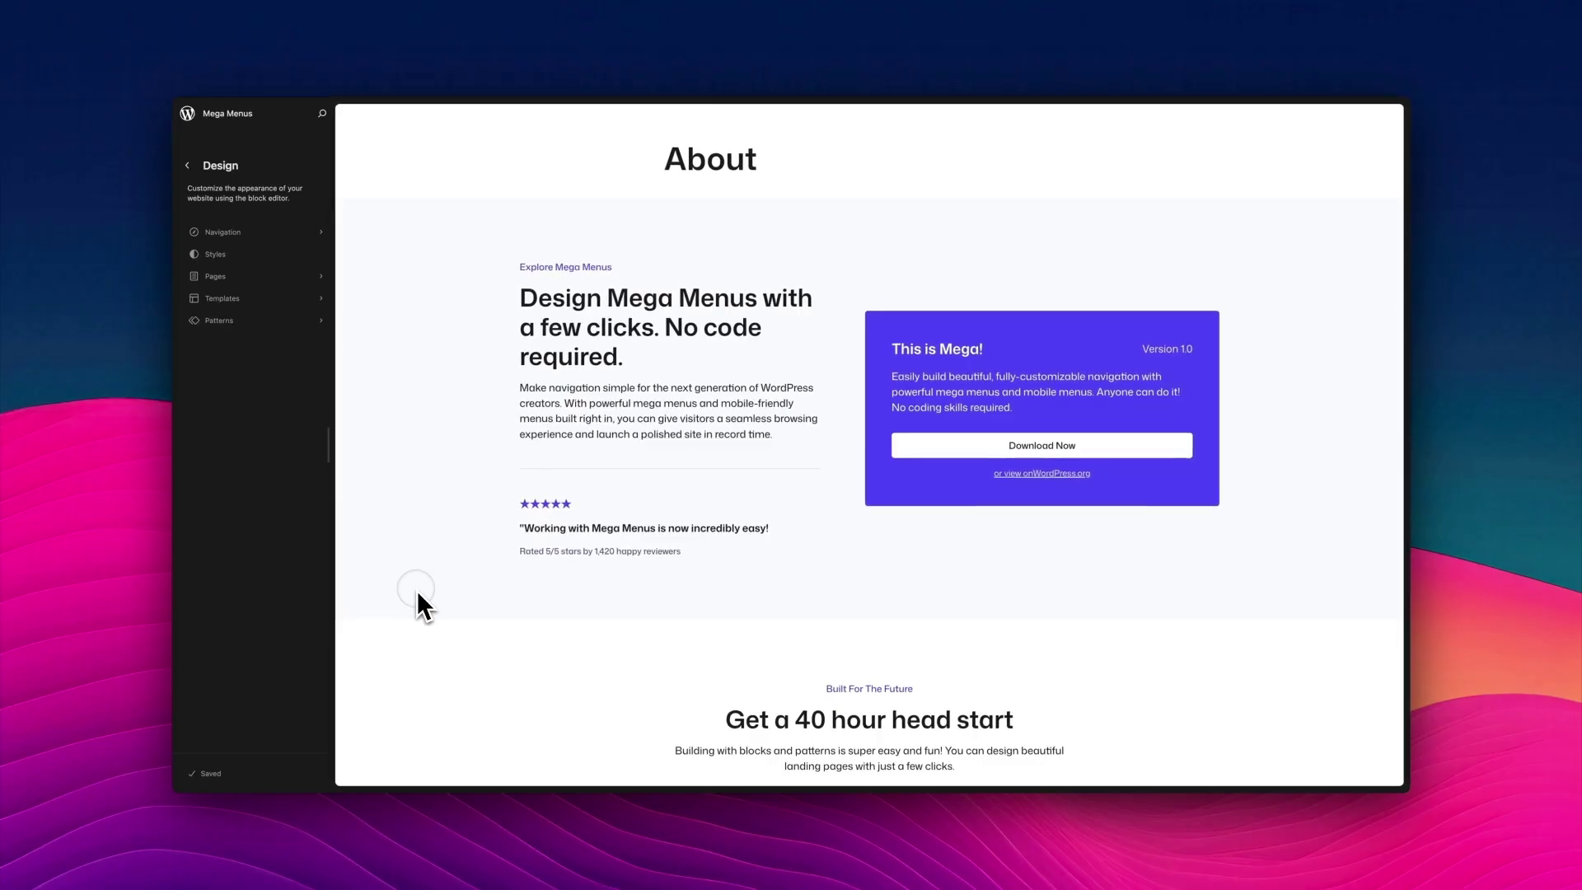
Step: From All template parts, add a Menu-area template part named 'Mega'
{"action": "left_click", "coordinate": [220, 321]}
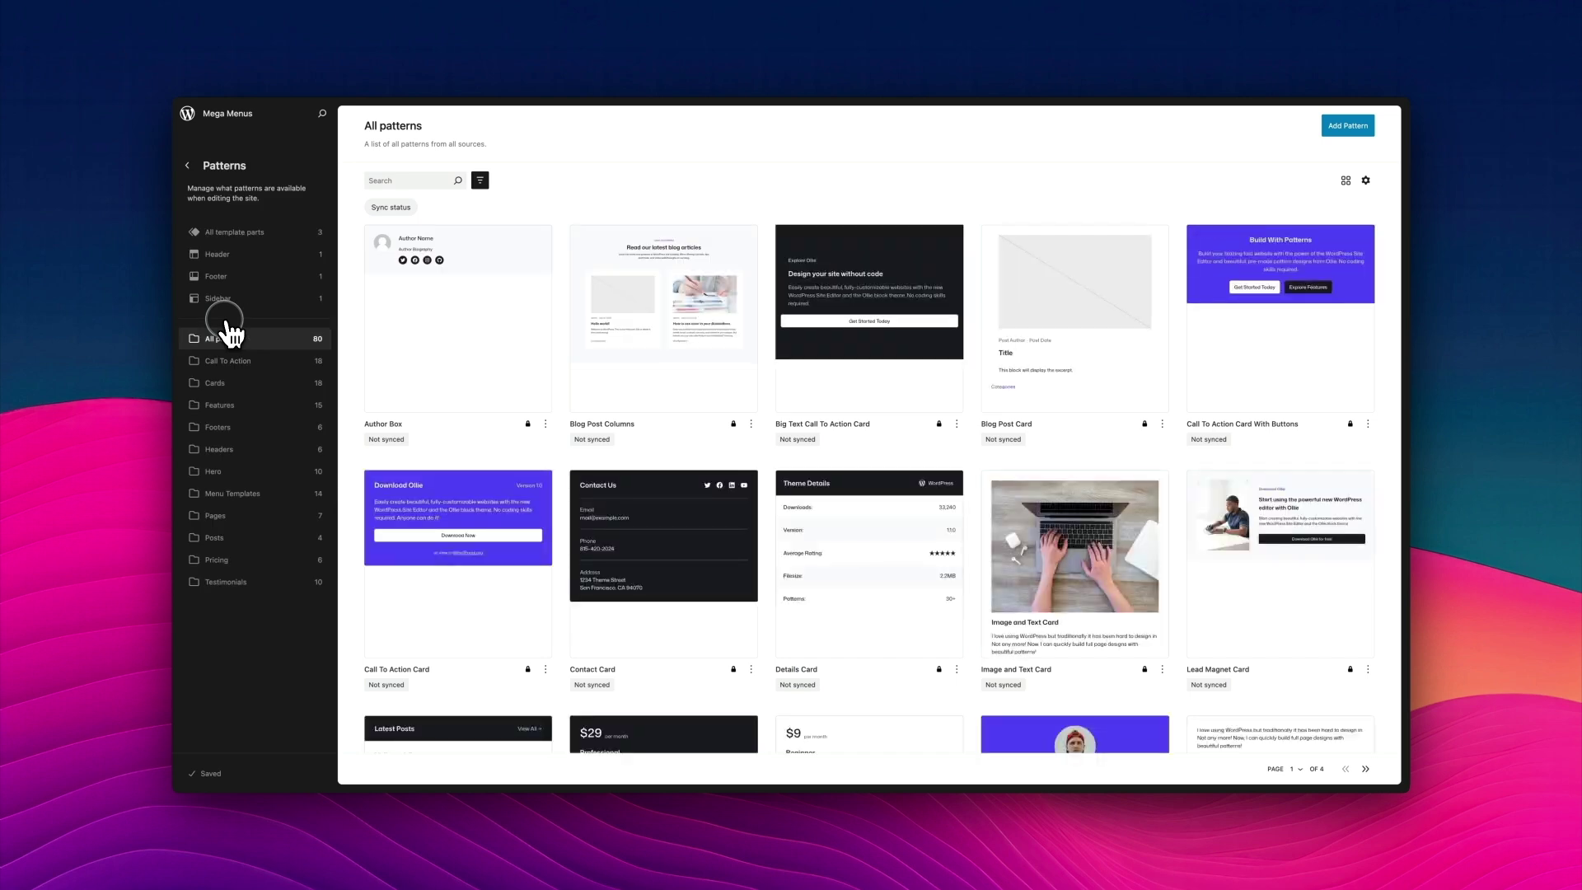
{"action": "left_click", "coordinate": [250, 244]}
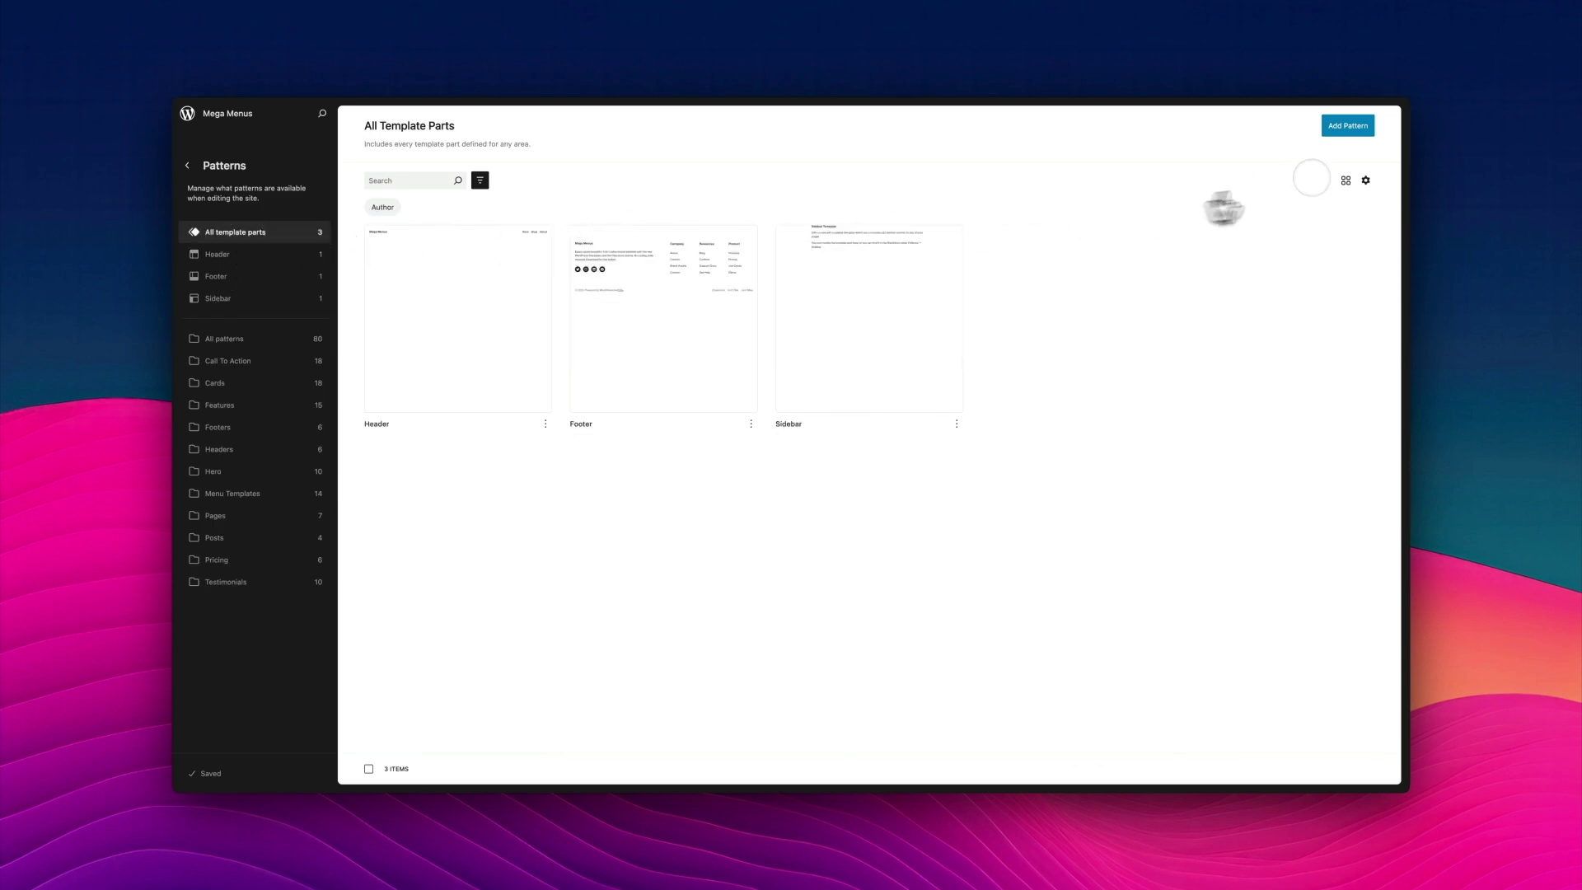
{"action": "left_click", "coordinate": [1345, 127]}
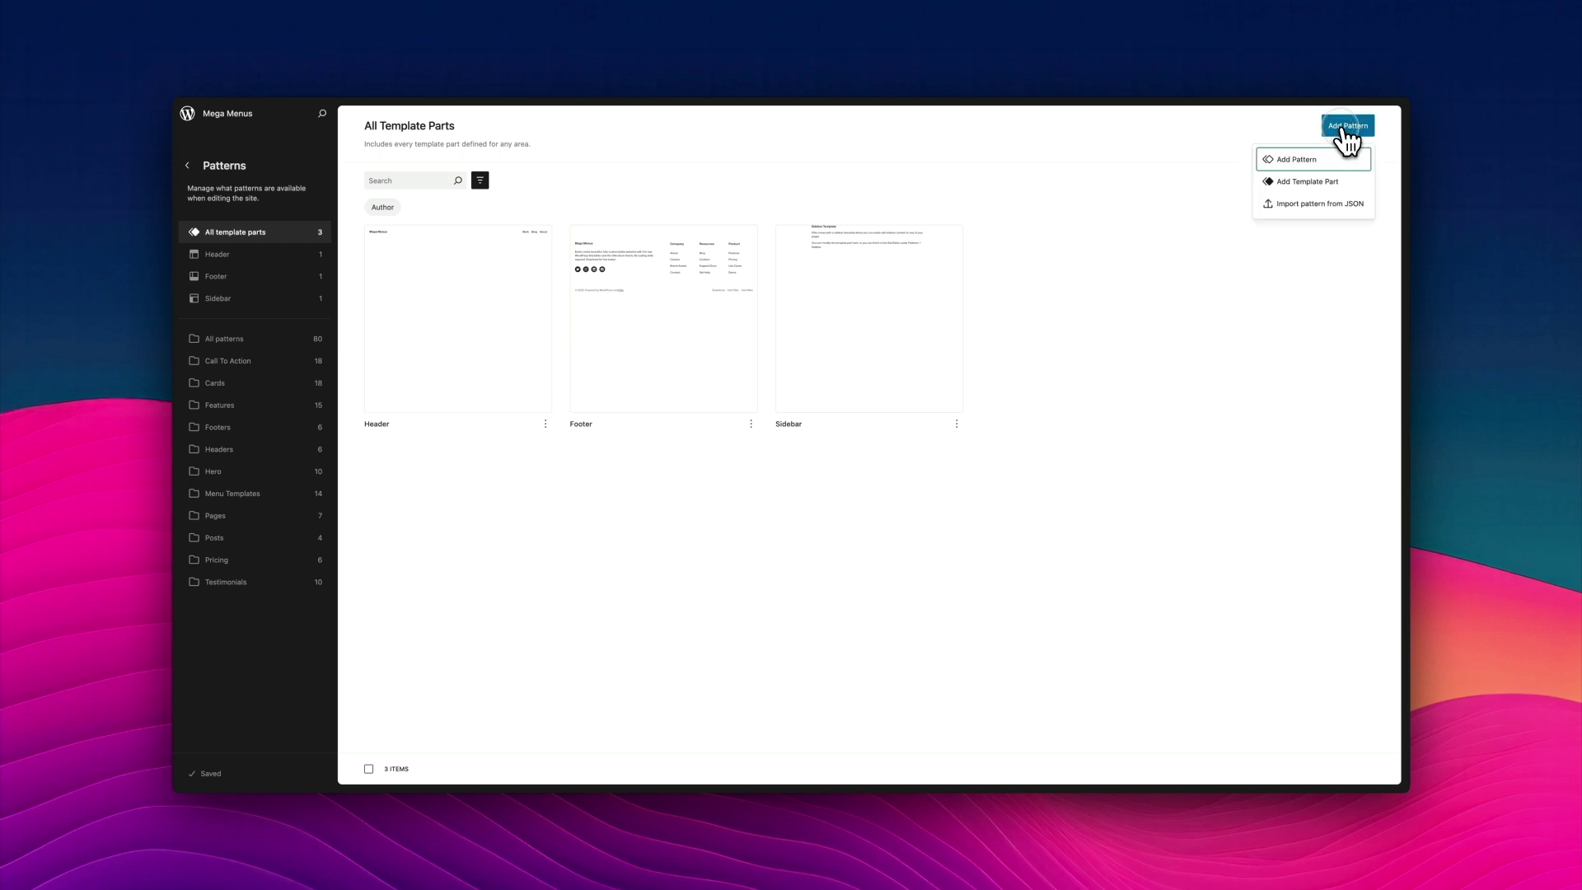
{"action": "left_click", "coordinate": [1308, 181]}
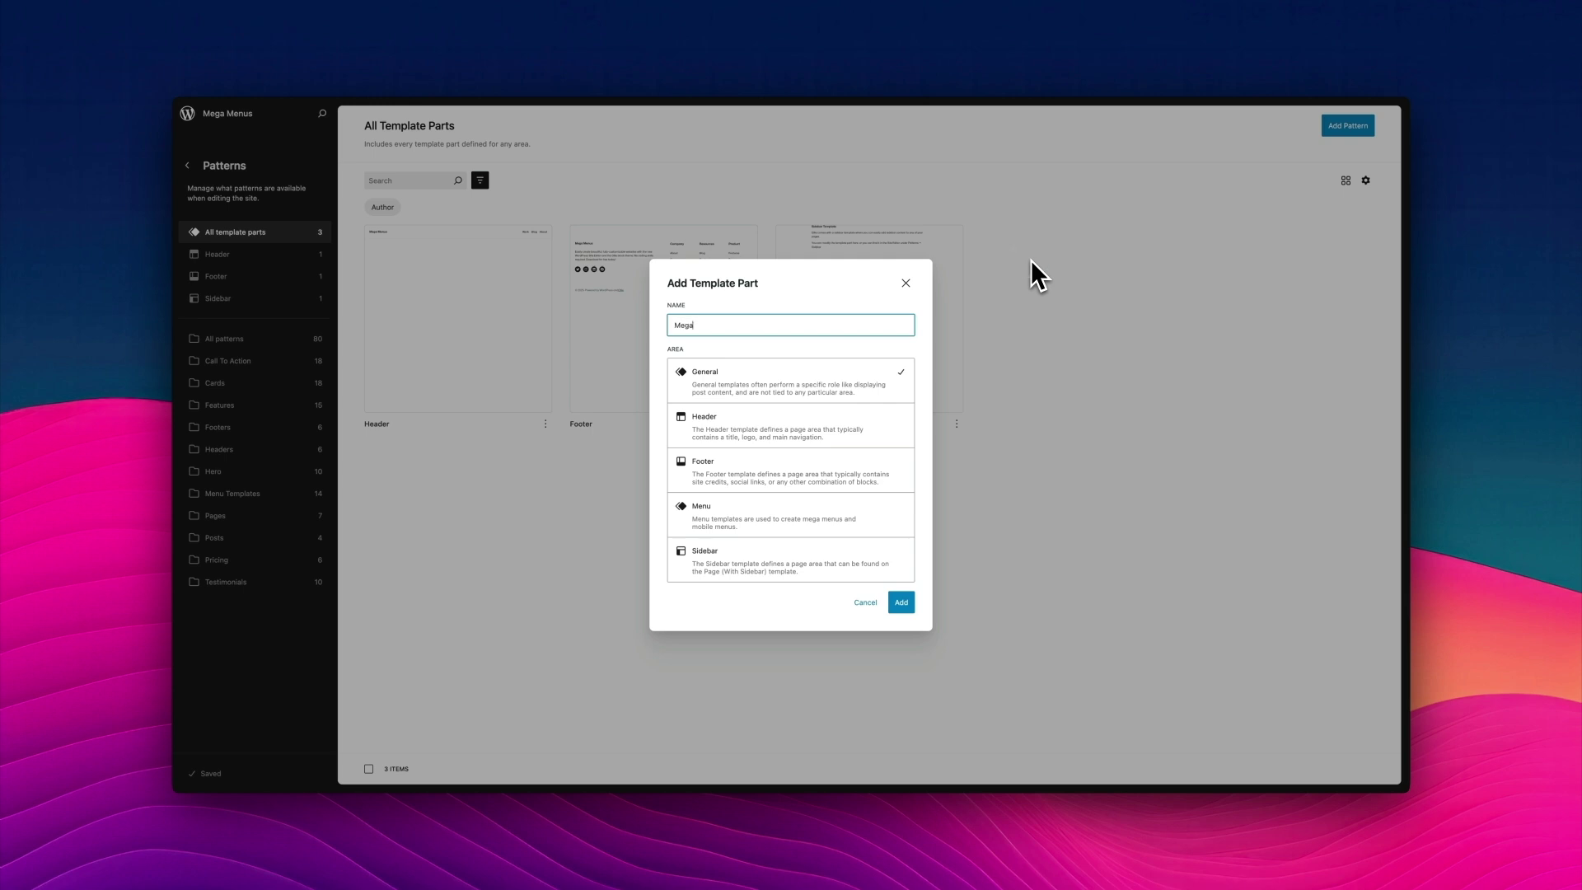
{"action": "left_click", "coordinate": [739, 514]}
{"action": "left_click", "coordinate": [732, 525]}
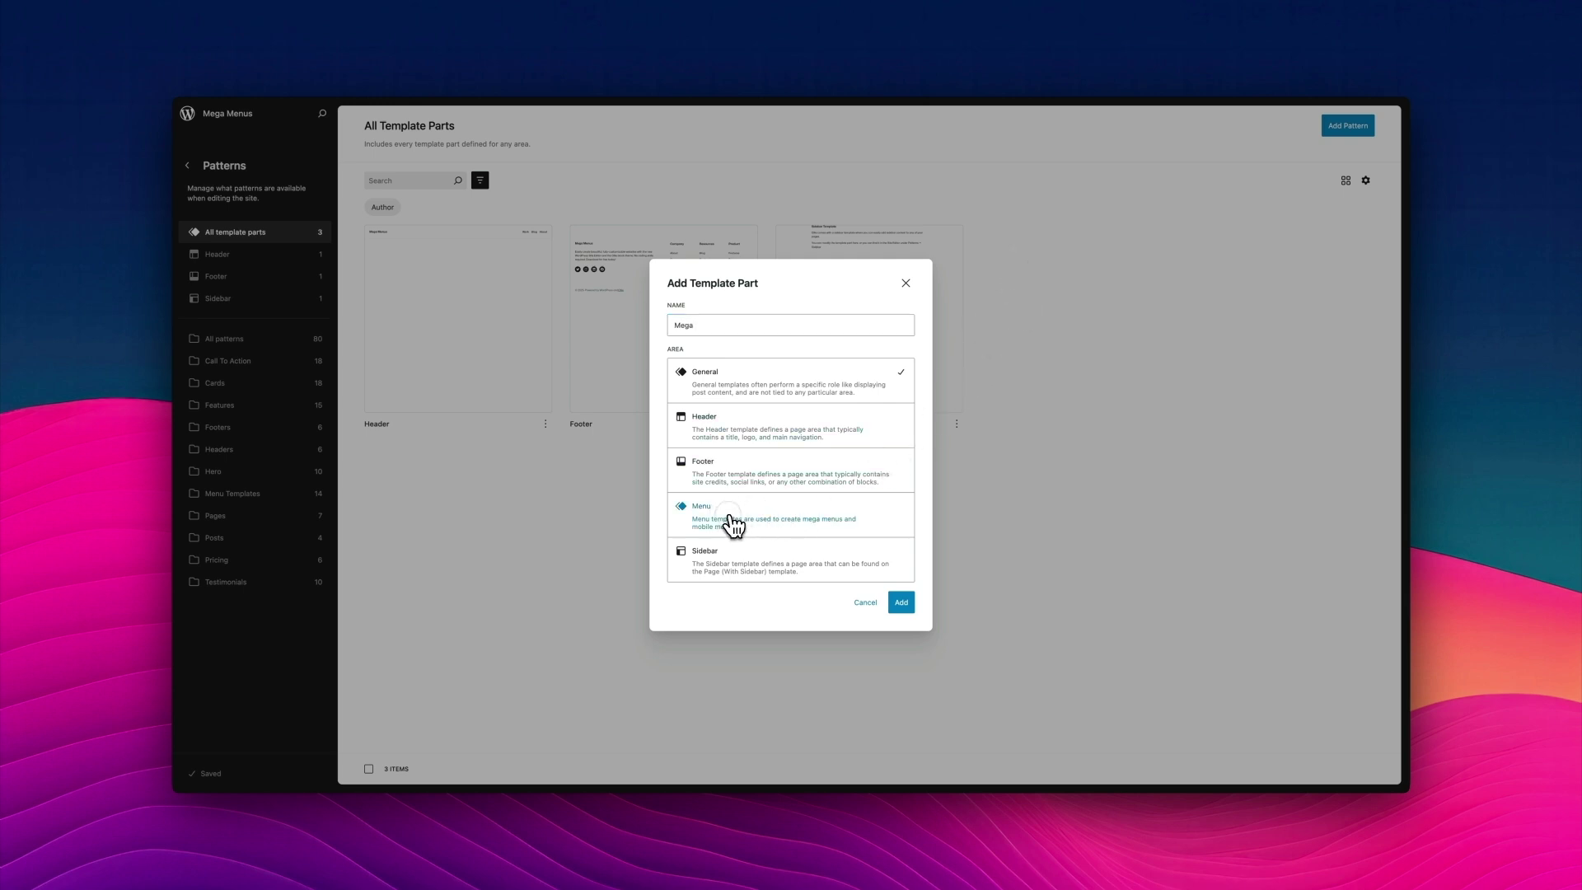
{"action": "left_click", "coordinate": [895, 602]}
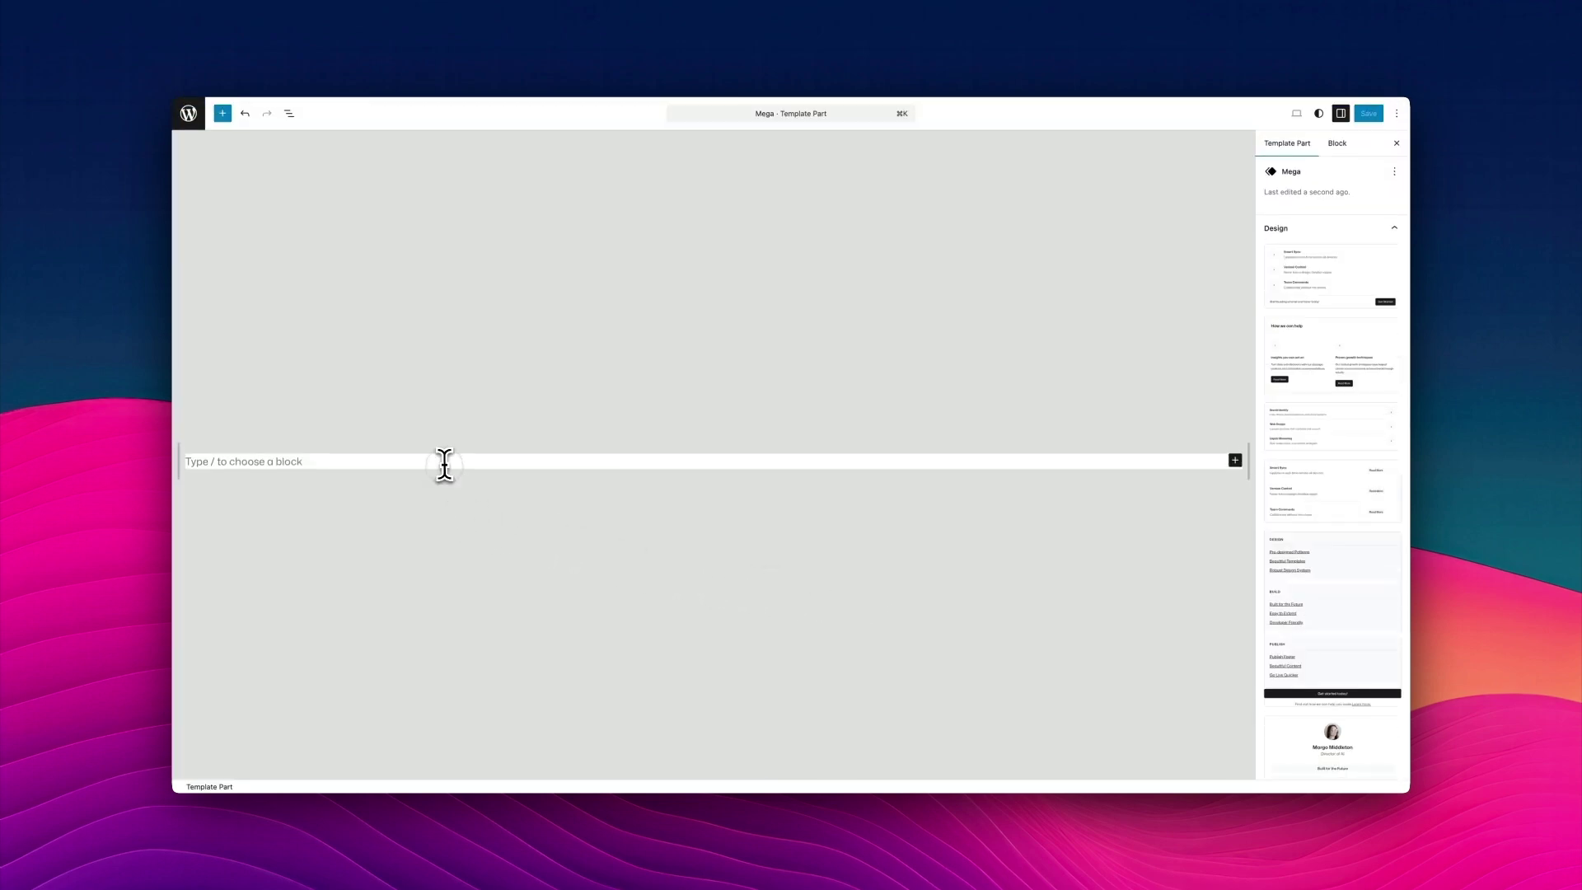
Step: Insert the Menu Panel 1 pattern from Menu Templates into Mega and save it
{"action": "left_click", "coordinate": [444, 463]}
{"action": "left_click", "coordinate": [222, 114]}
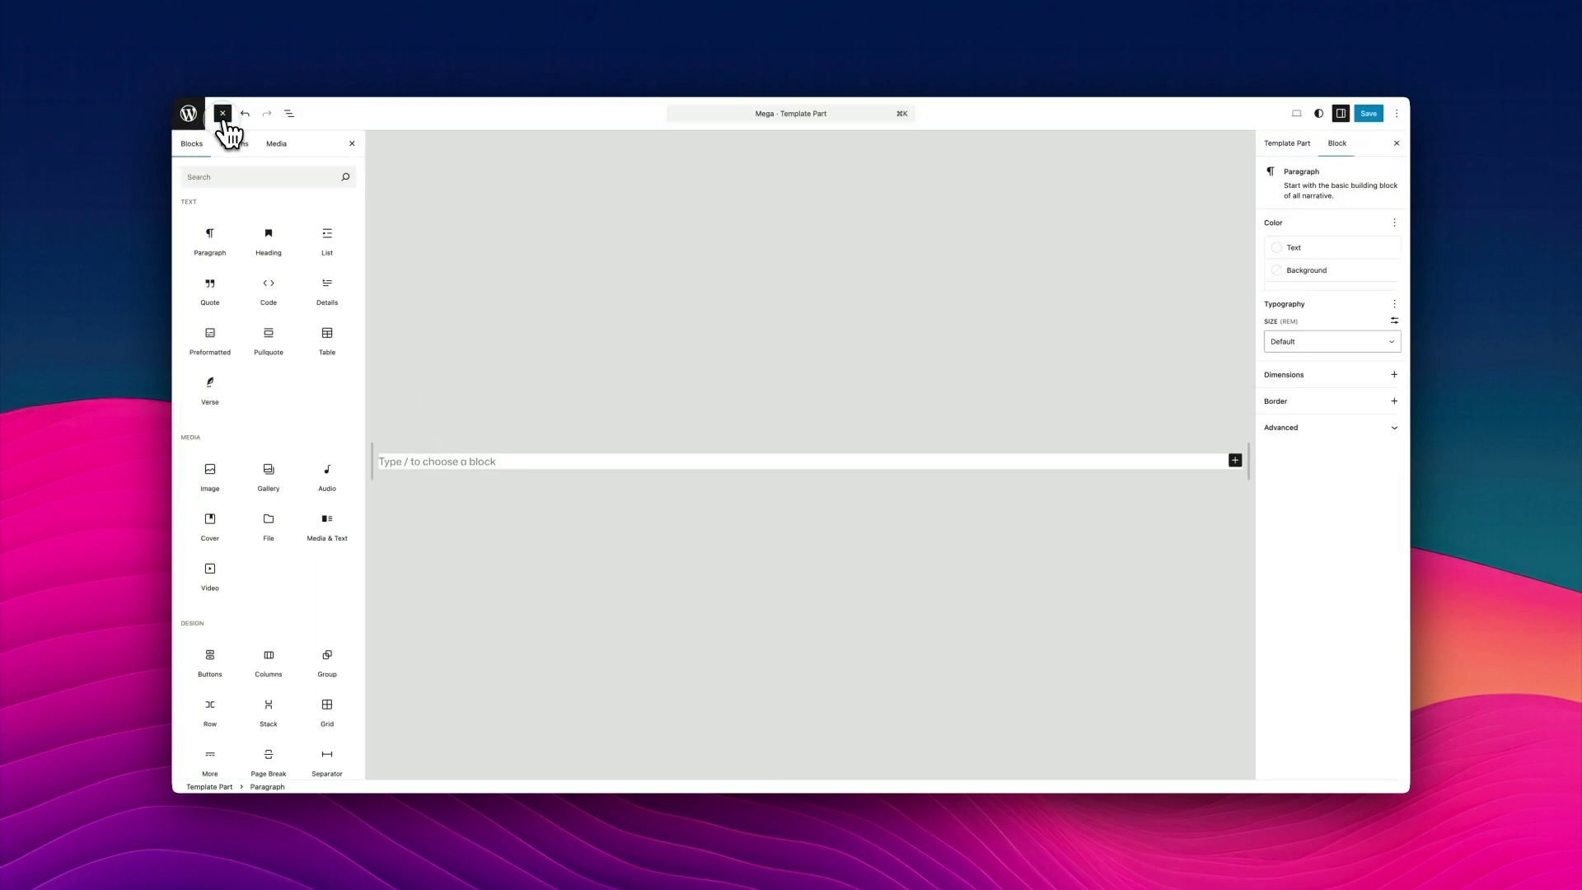
{"action": "left_click", "coordinate": [235, 145]}
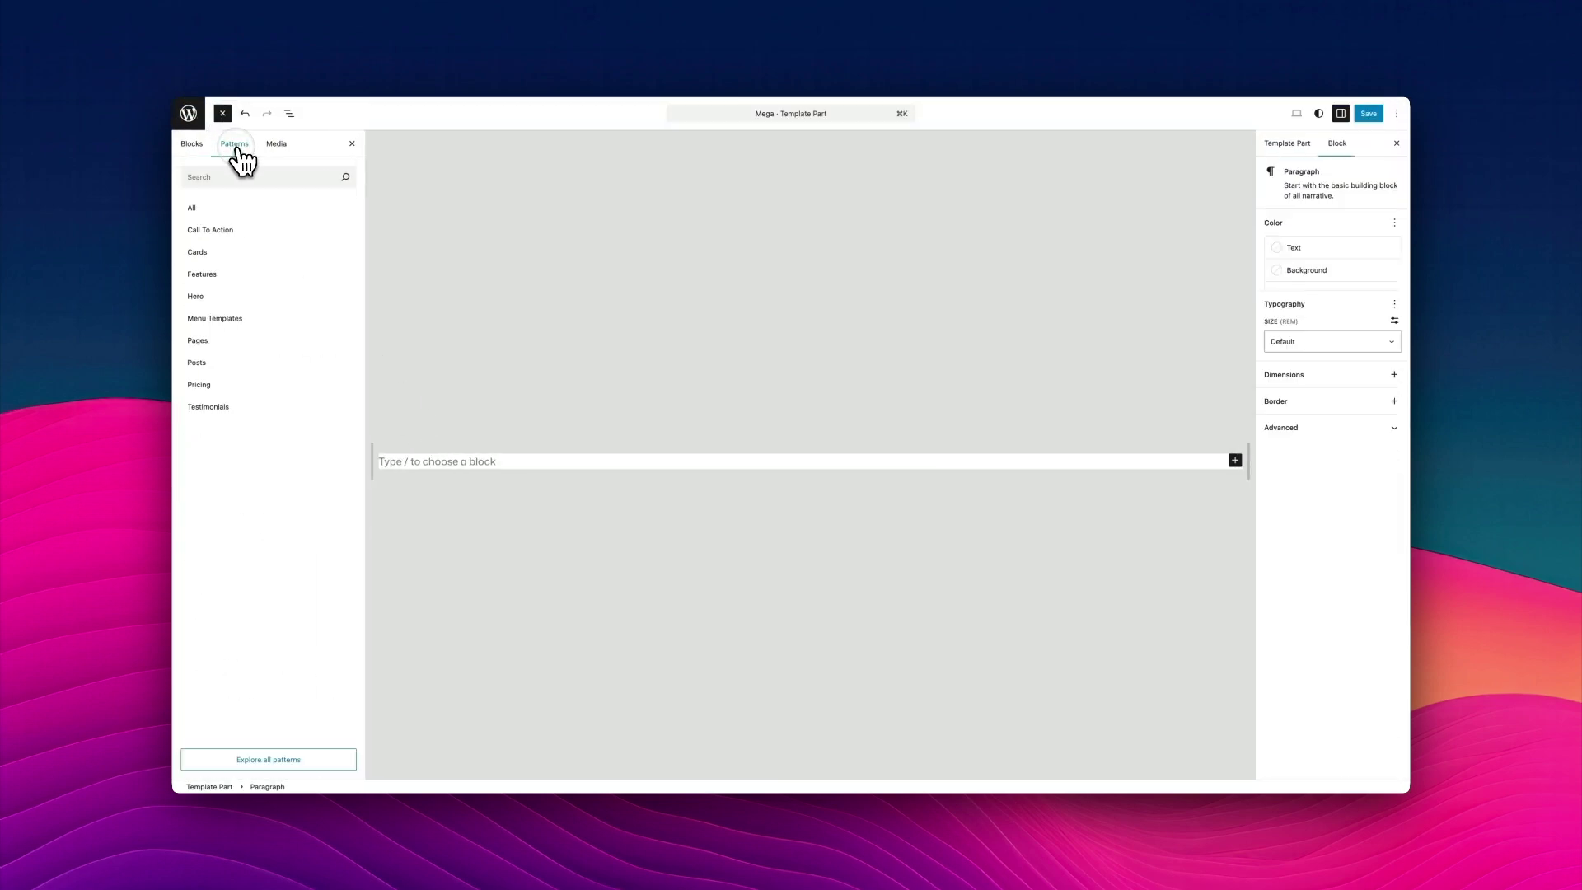
{"action": "left_click", "coordinate": [211, 320]}
{"action": "left_click", "coordinate": [216, 319]}
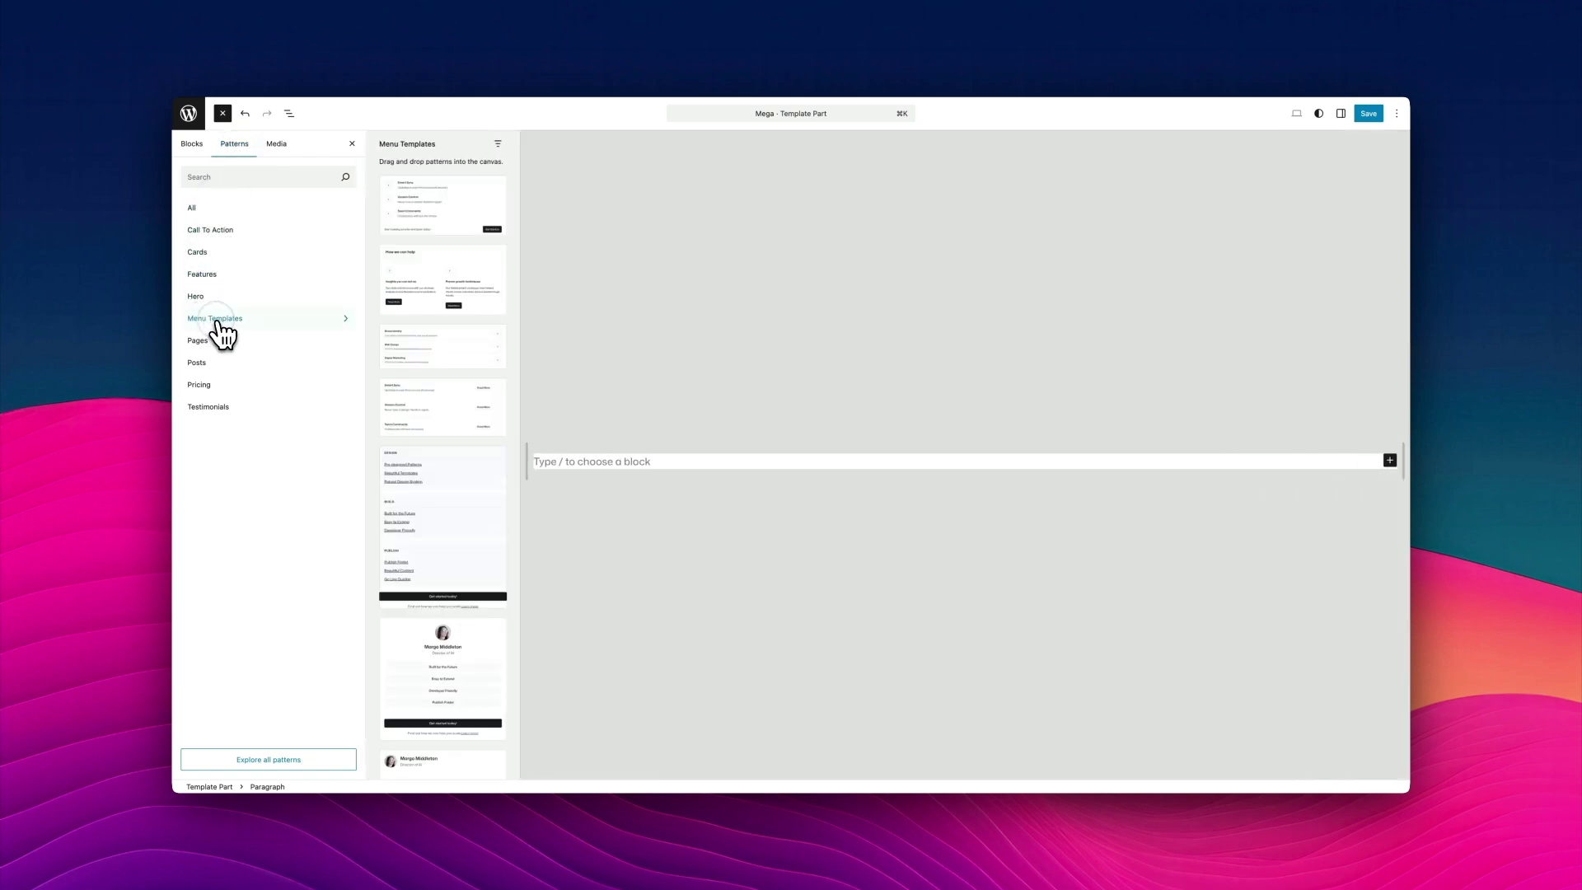
{"action": "scroll", "coordinate": [397, 398], "scroll_direction": "down", "scroll_amount": 10}
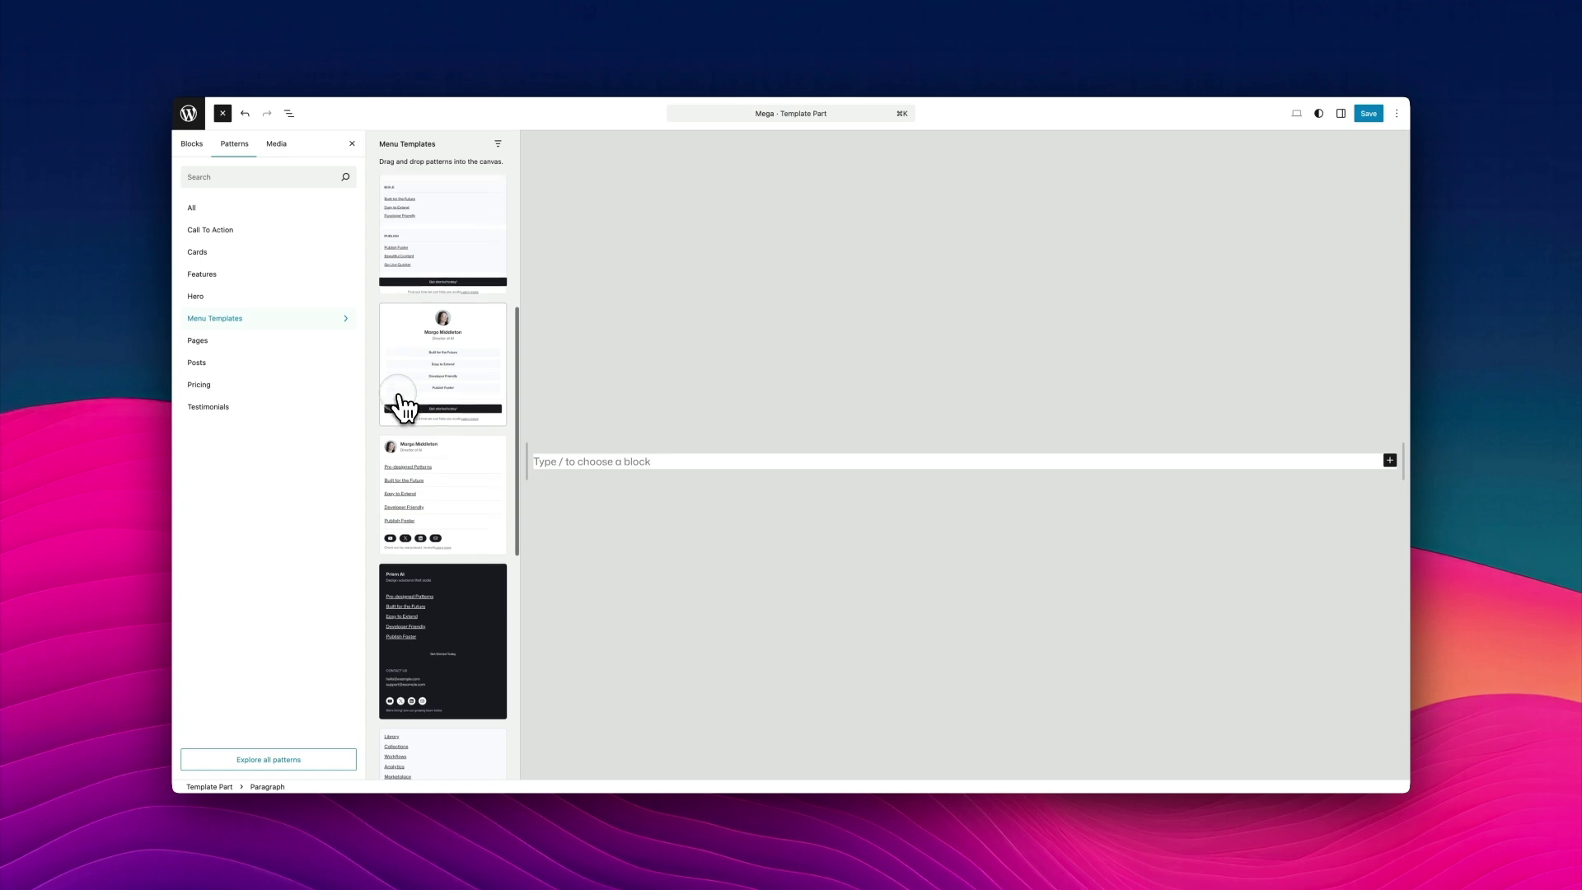
{"action": "scroll", "coordinate": [403, 406], "scroll_direction": "down", "scroll_amount": 5}
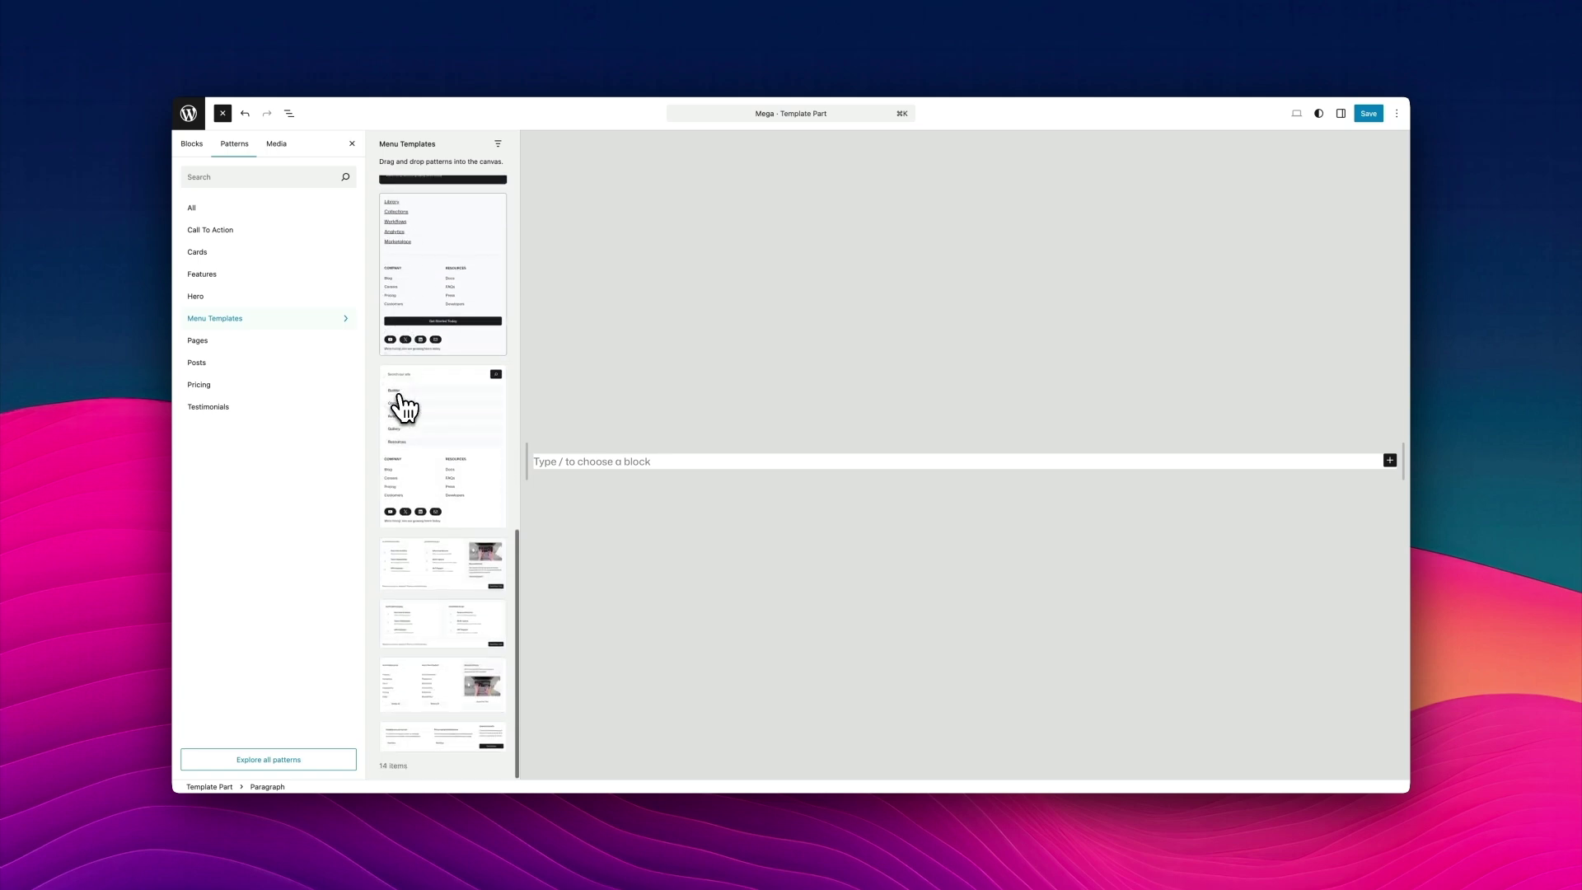
{"action": "left_click", "coordinate": [423, 557]}
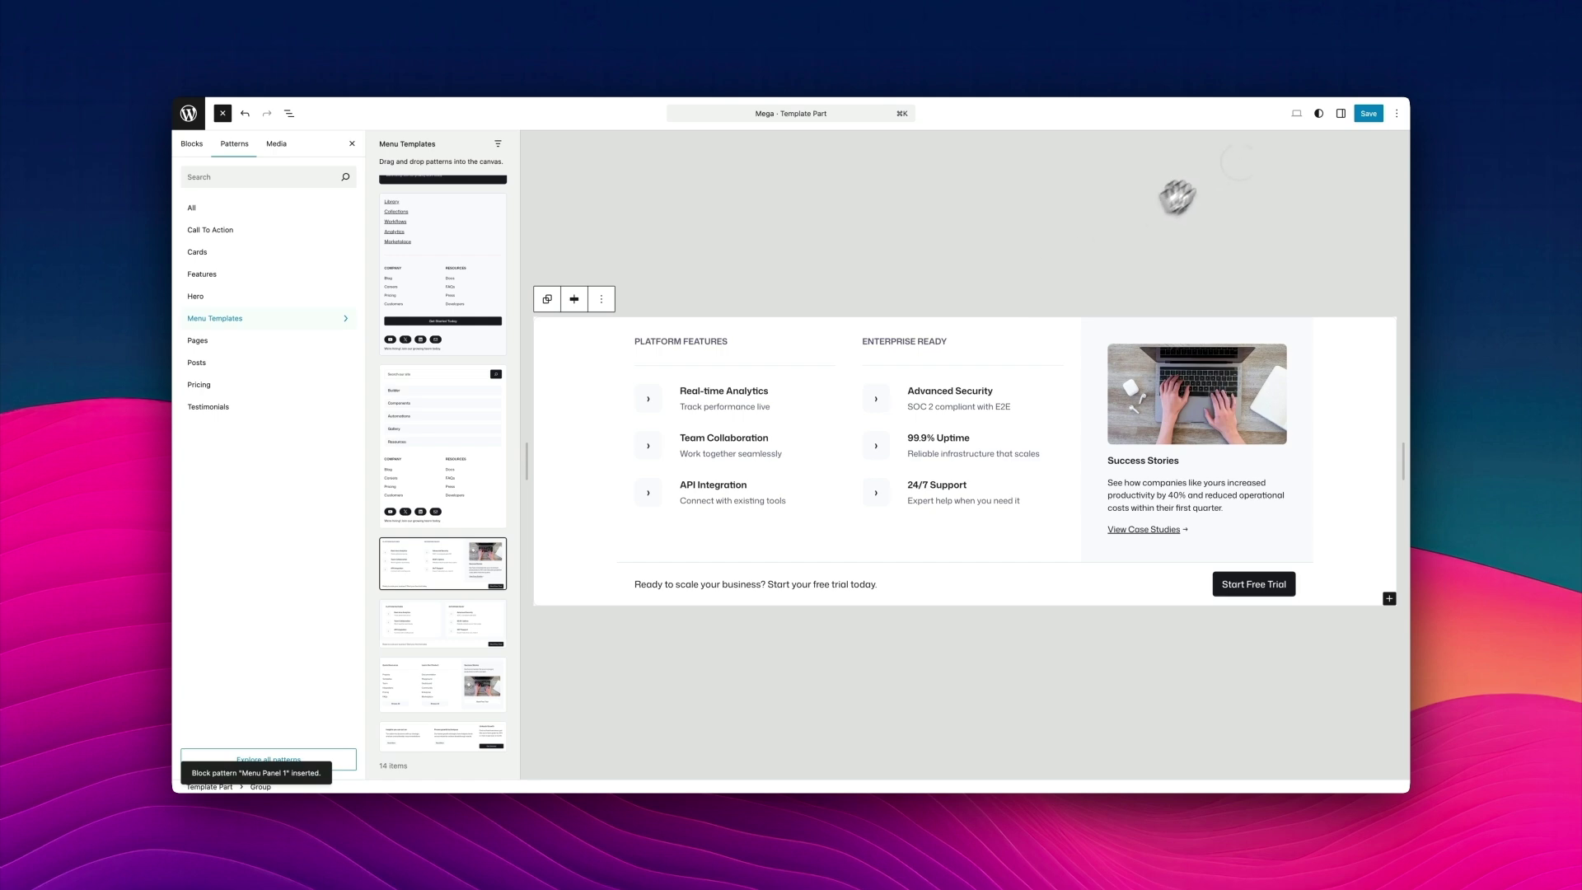
{"action": "left_click", "coordinate": [1367, 114]}
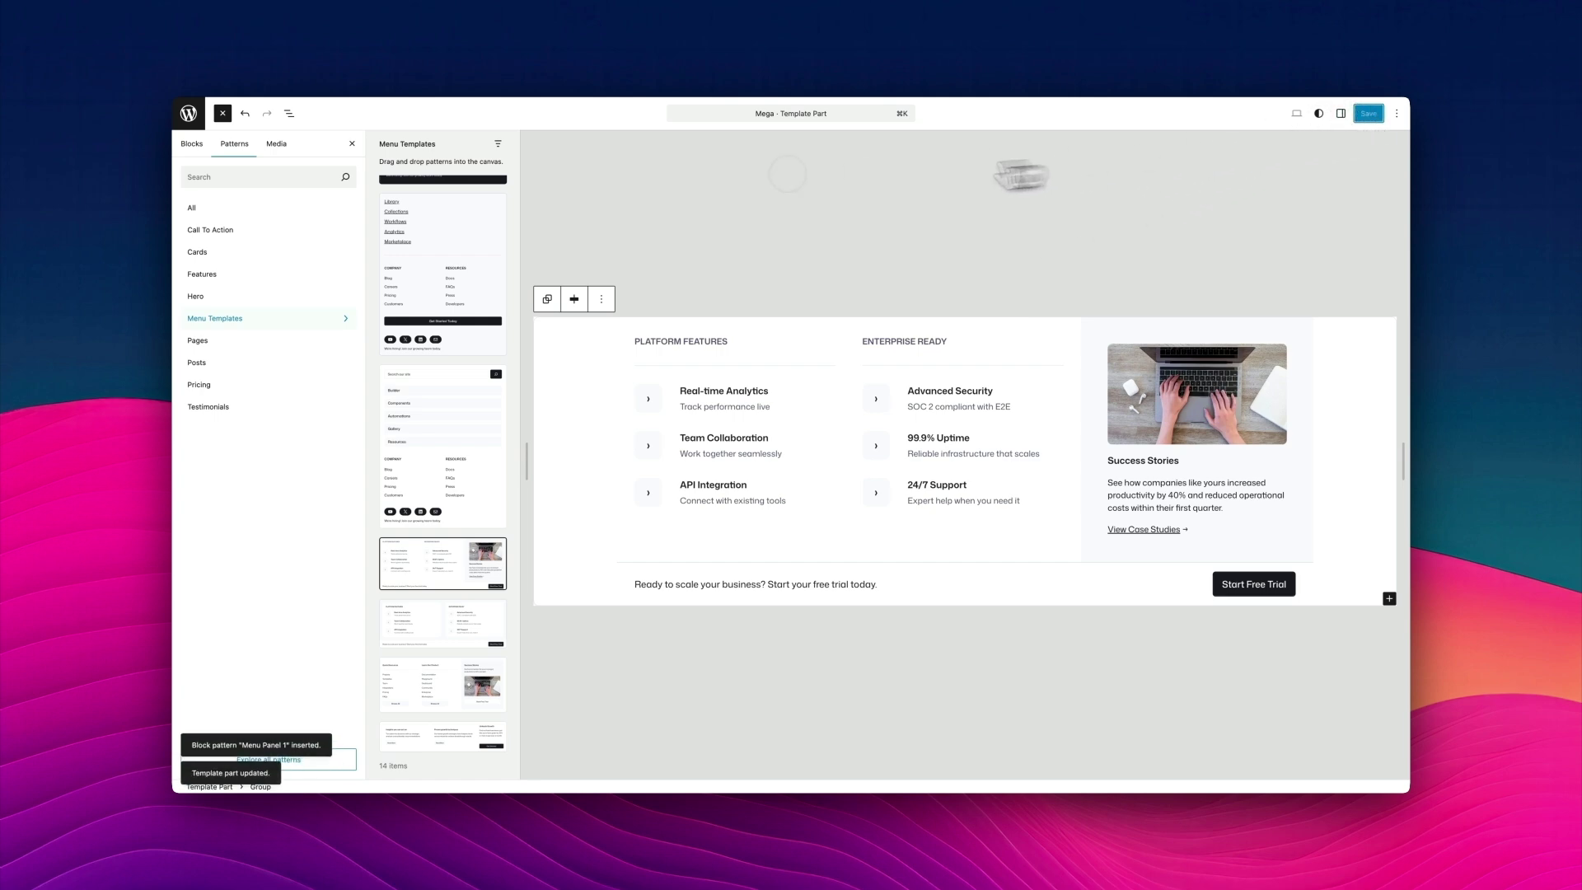
{"action": "left_click", "coordinate": [351, 146]}
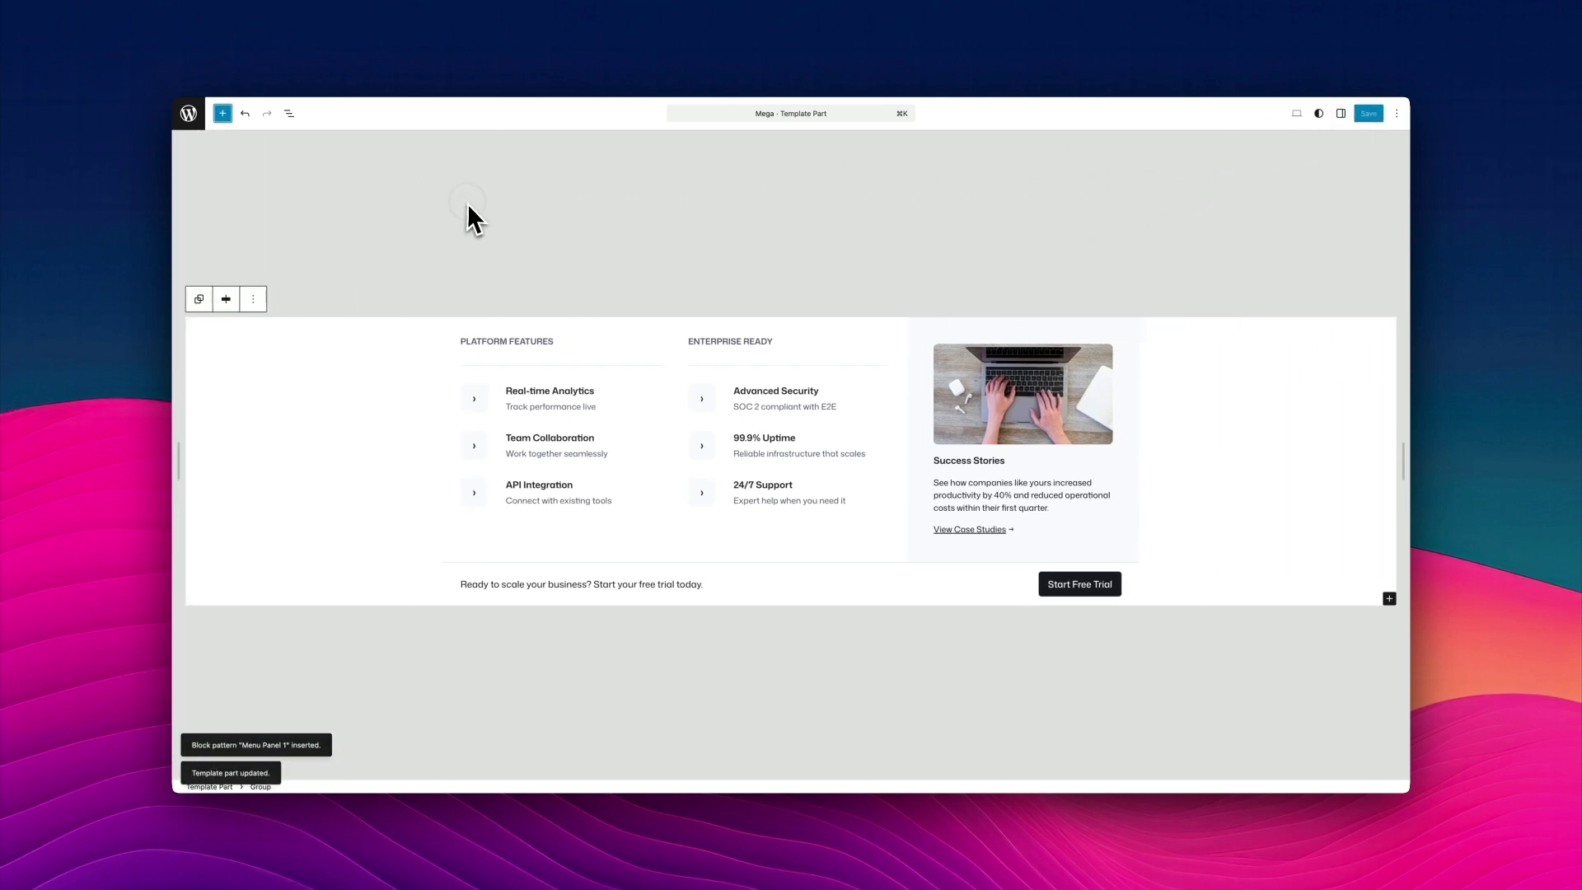
Step: Open the Header template part through the command search for 'head'
{"action": "key", "text": "super+k"}
{"action": "type", "text": "head"}
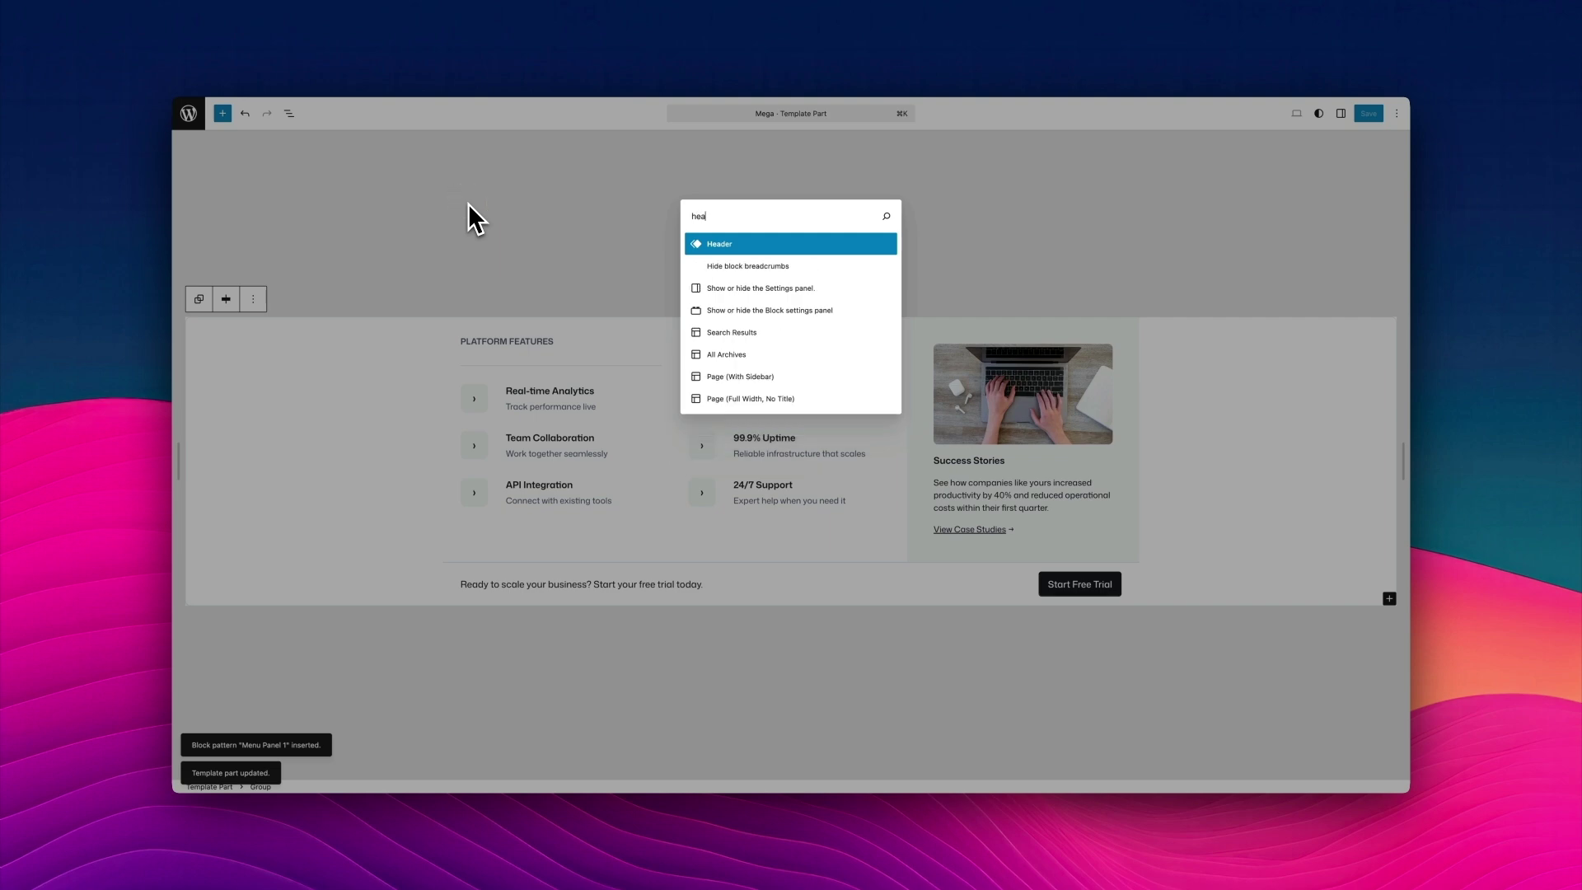
{"action": "key", "text": "Return"}
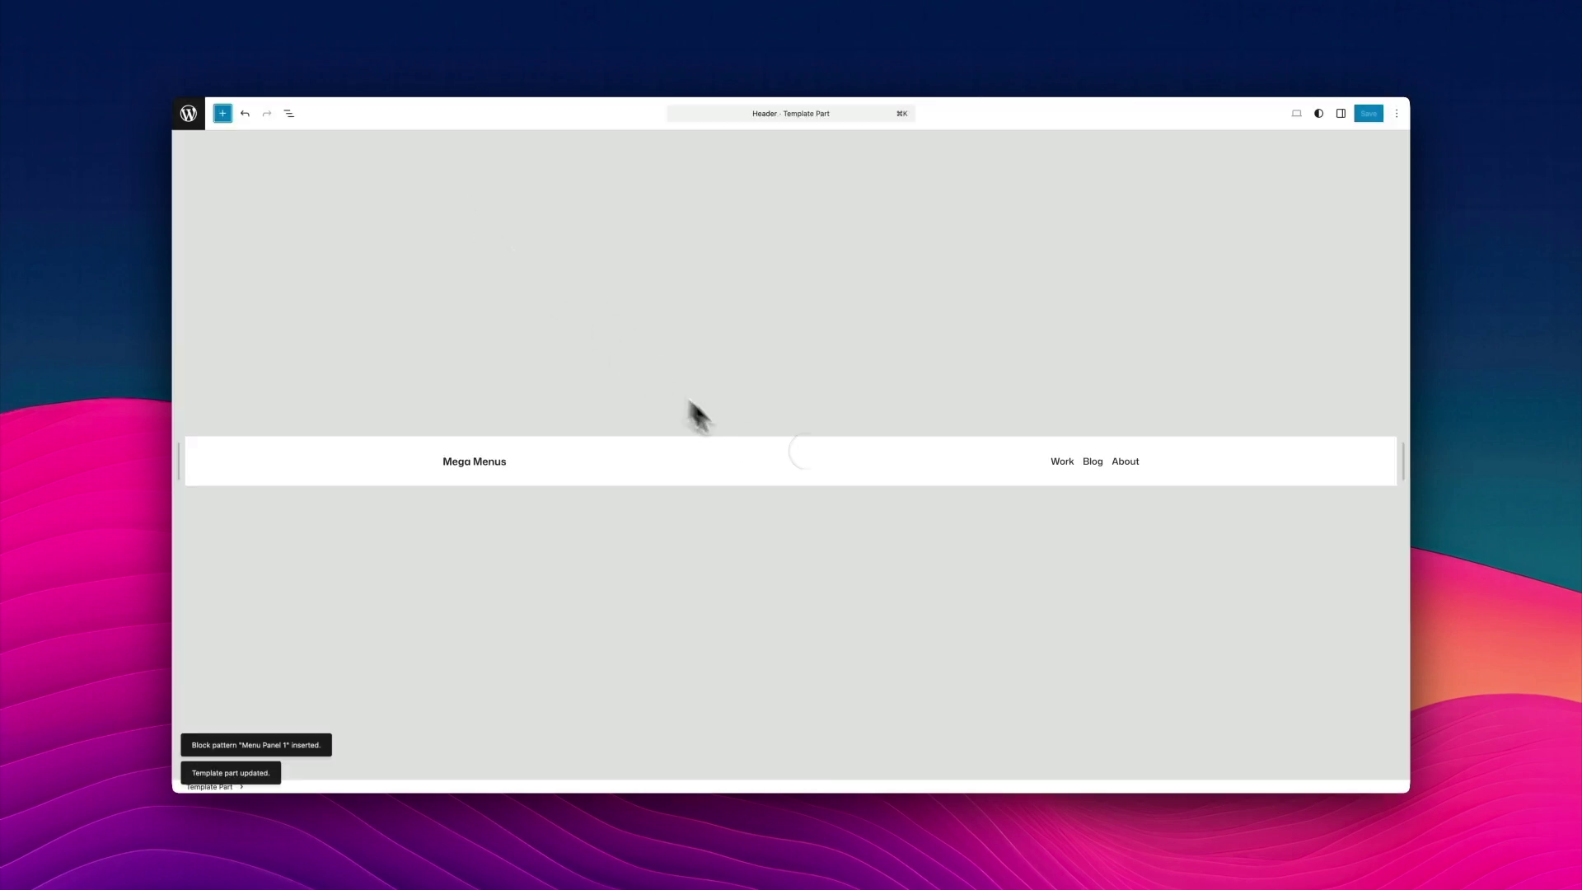
Step: Insert a Mega Menu item labelled 'Services' before Work in the header navigation
{"action": "left_click", "coordinate": [1061, 465]}
{"action": "left_click", "coordinate": [1044, 462]}
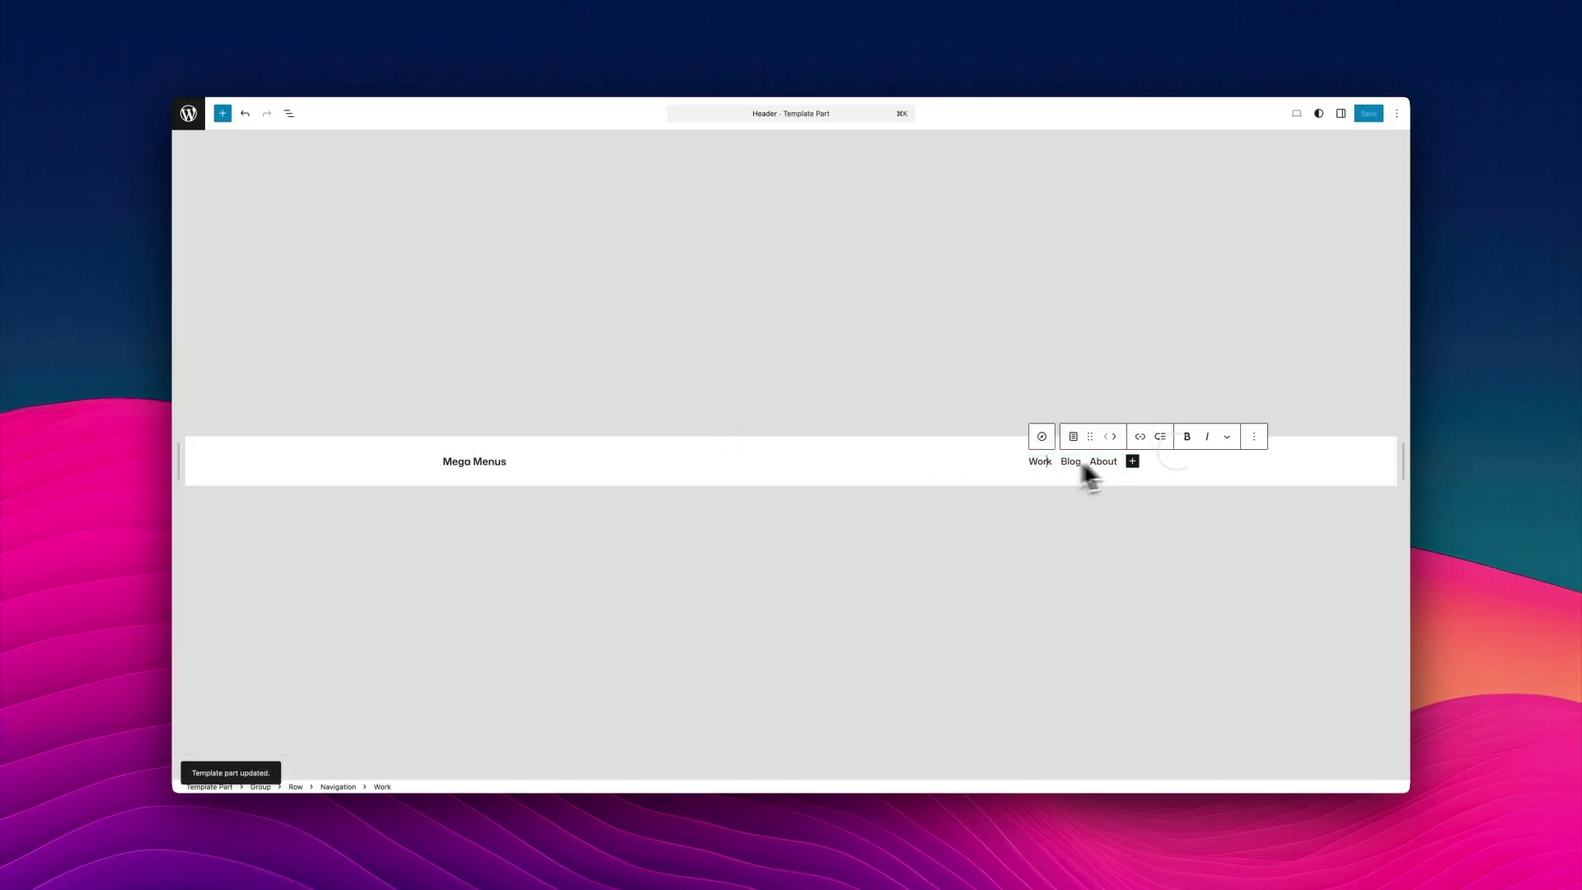
{"action": "left_click", "coordinate": [1253, 437]}
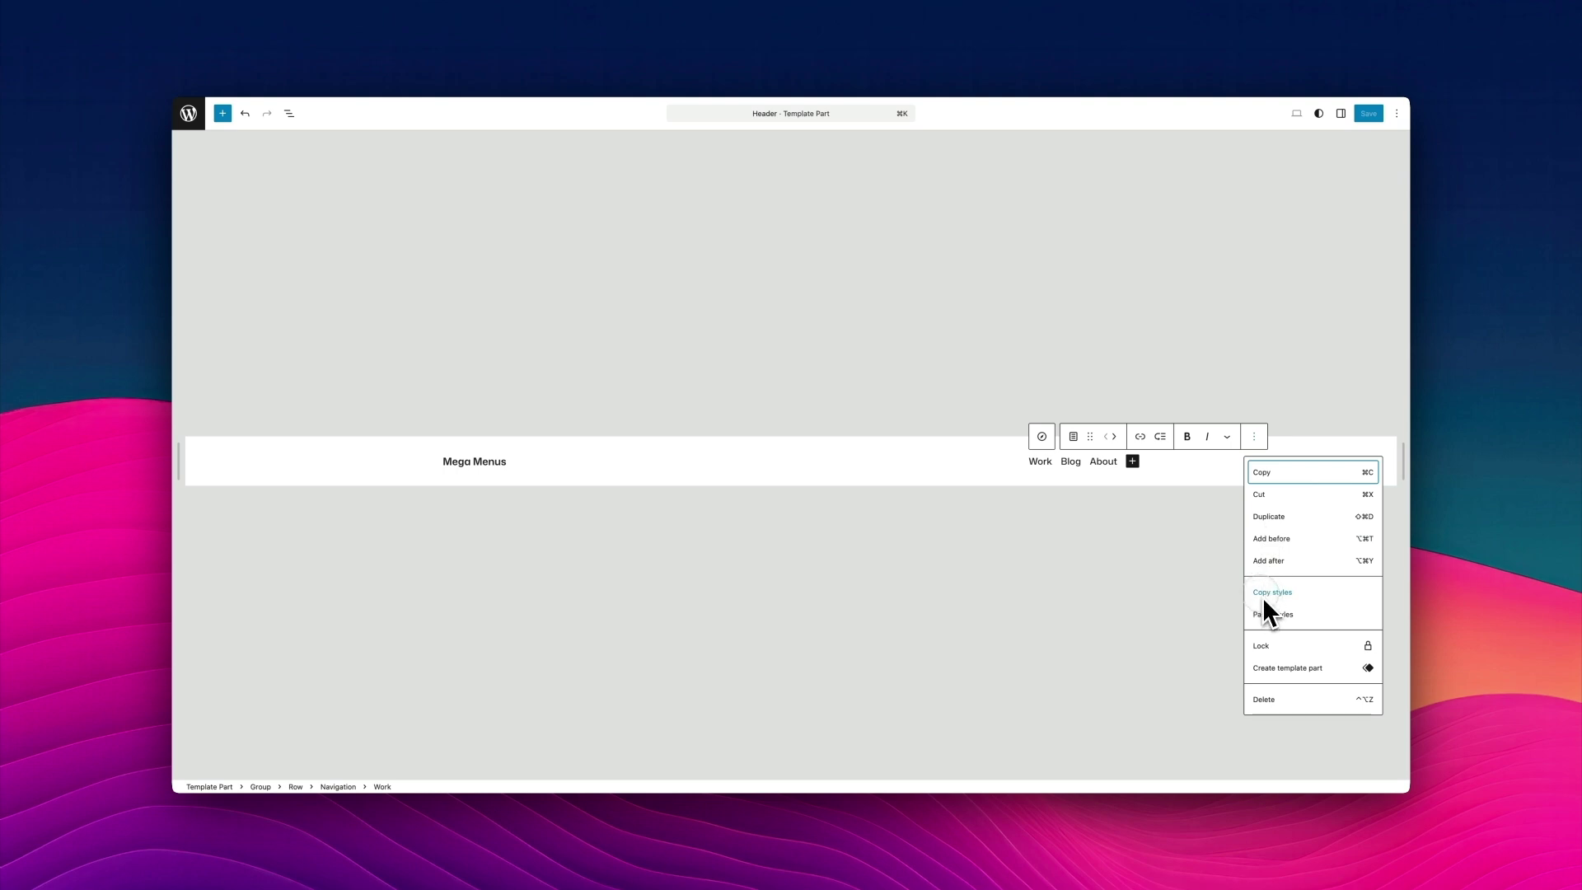
{"action": "left_click", "coordinate": [1270, 538]}
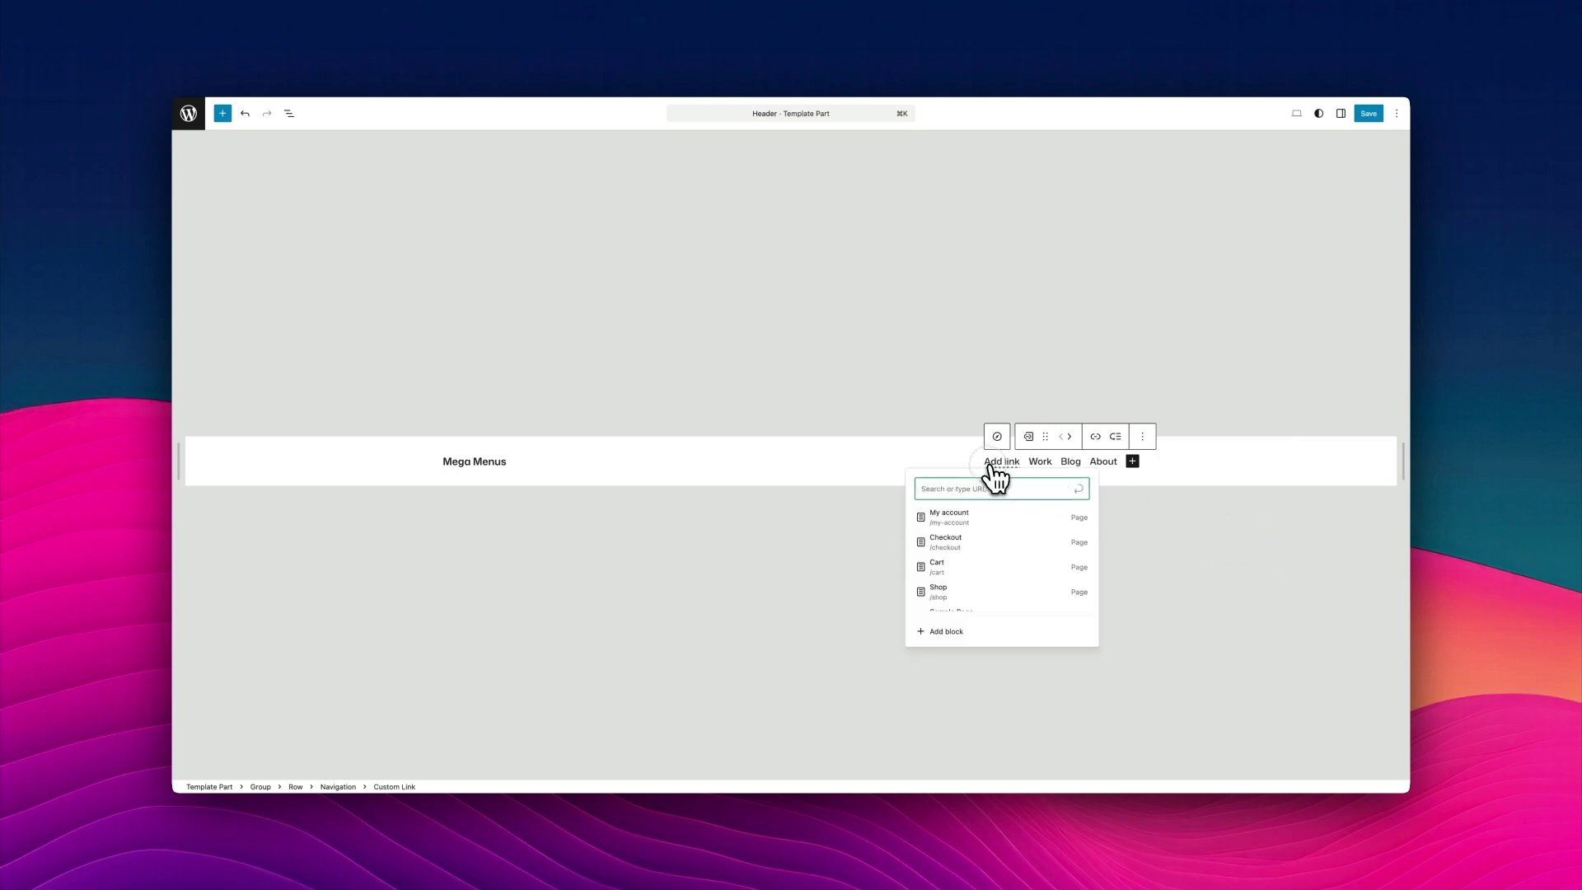
{"action": "left_click", "coordinate": [939, 632]}
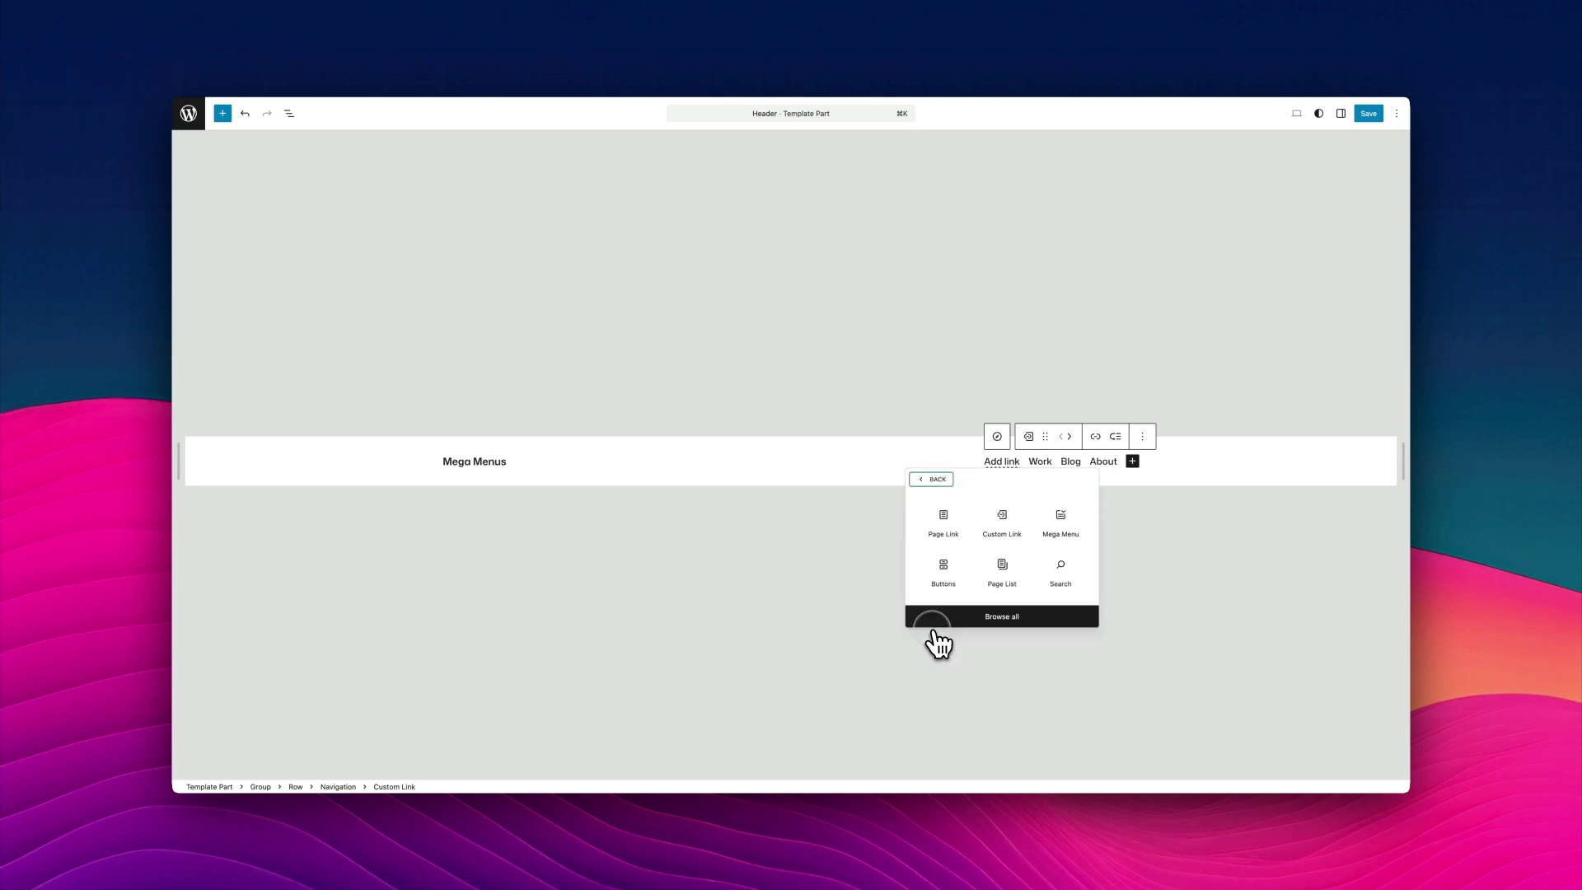
{"action": "left_click", "coordinate": [1006, 618]}
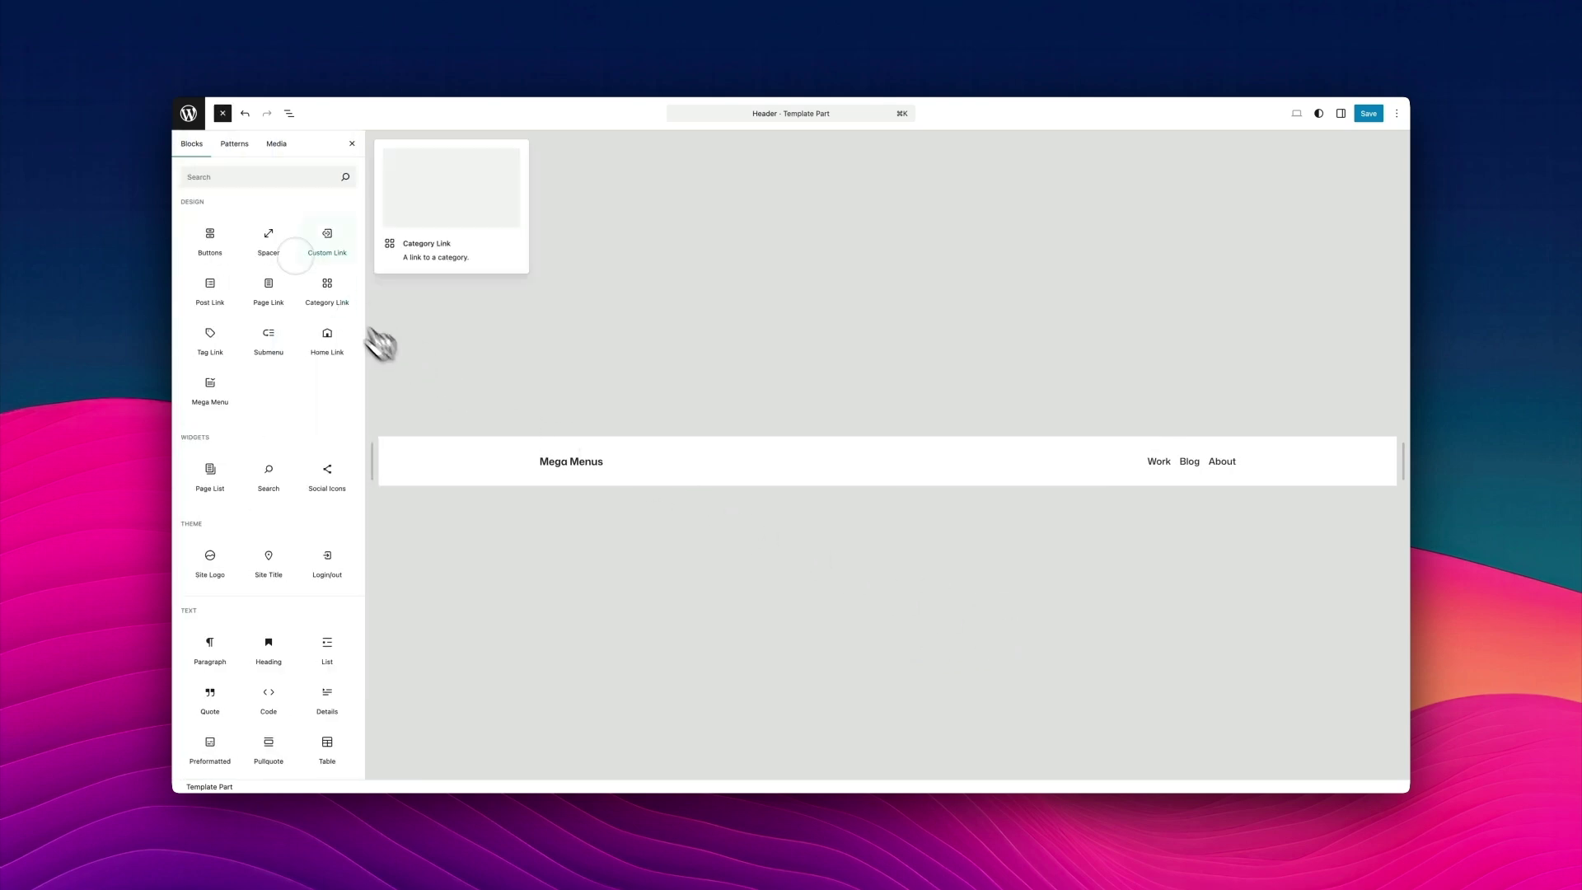
{"action": "left_click", "coordinate": [237, 178]}
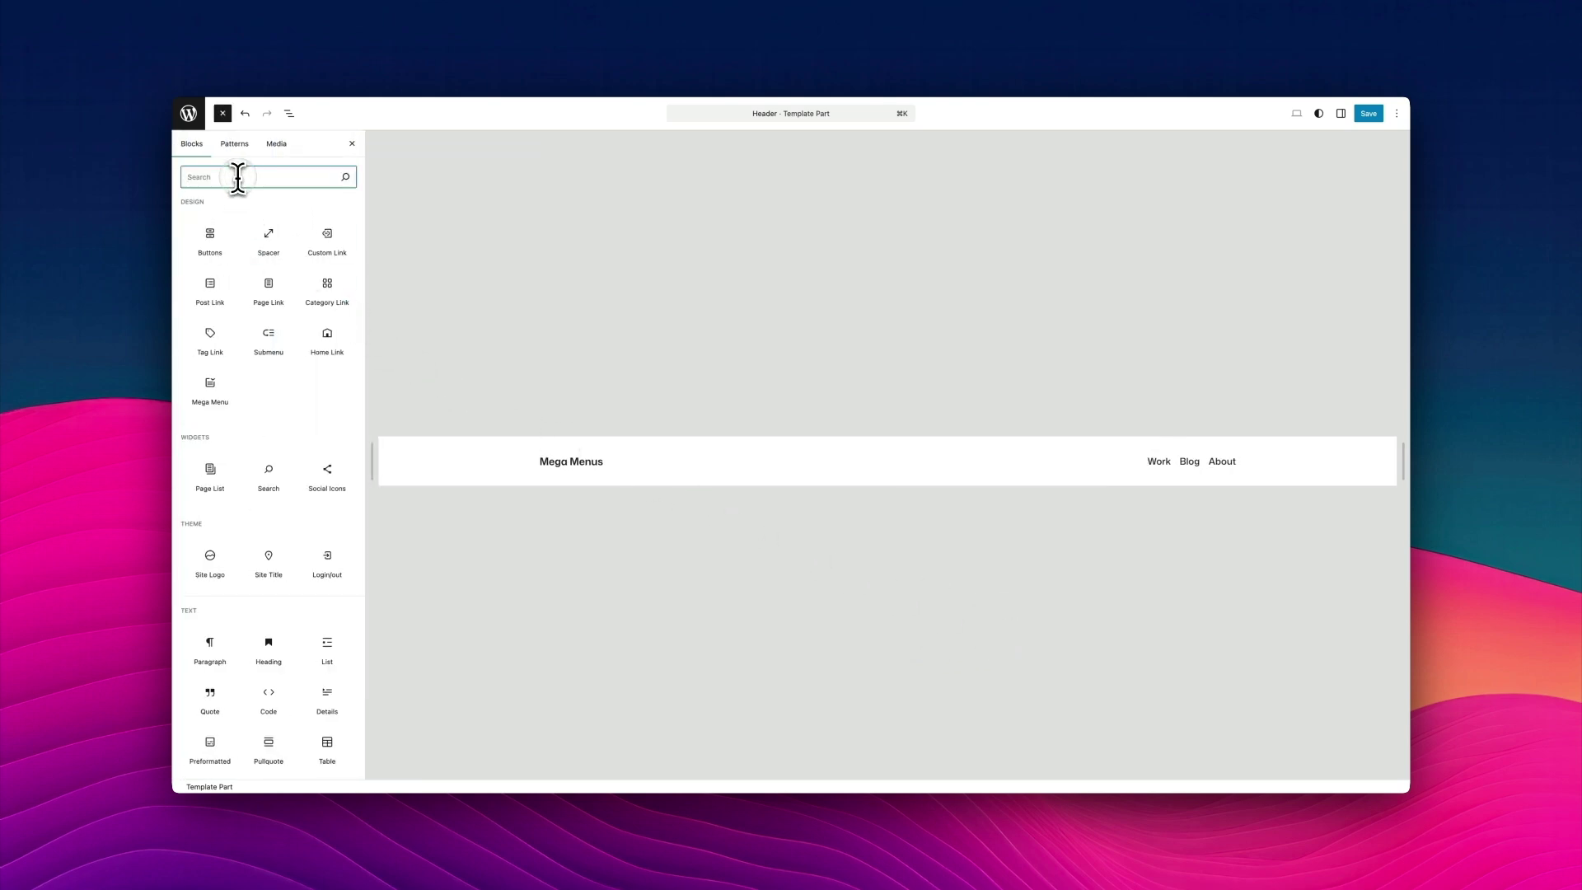
{"action": "mouse_move", "coordinate": [325, 227]}
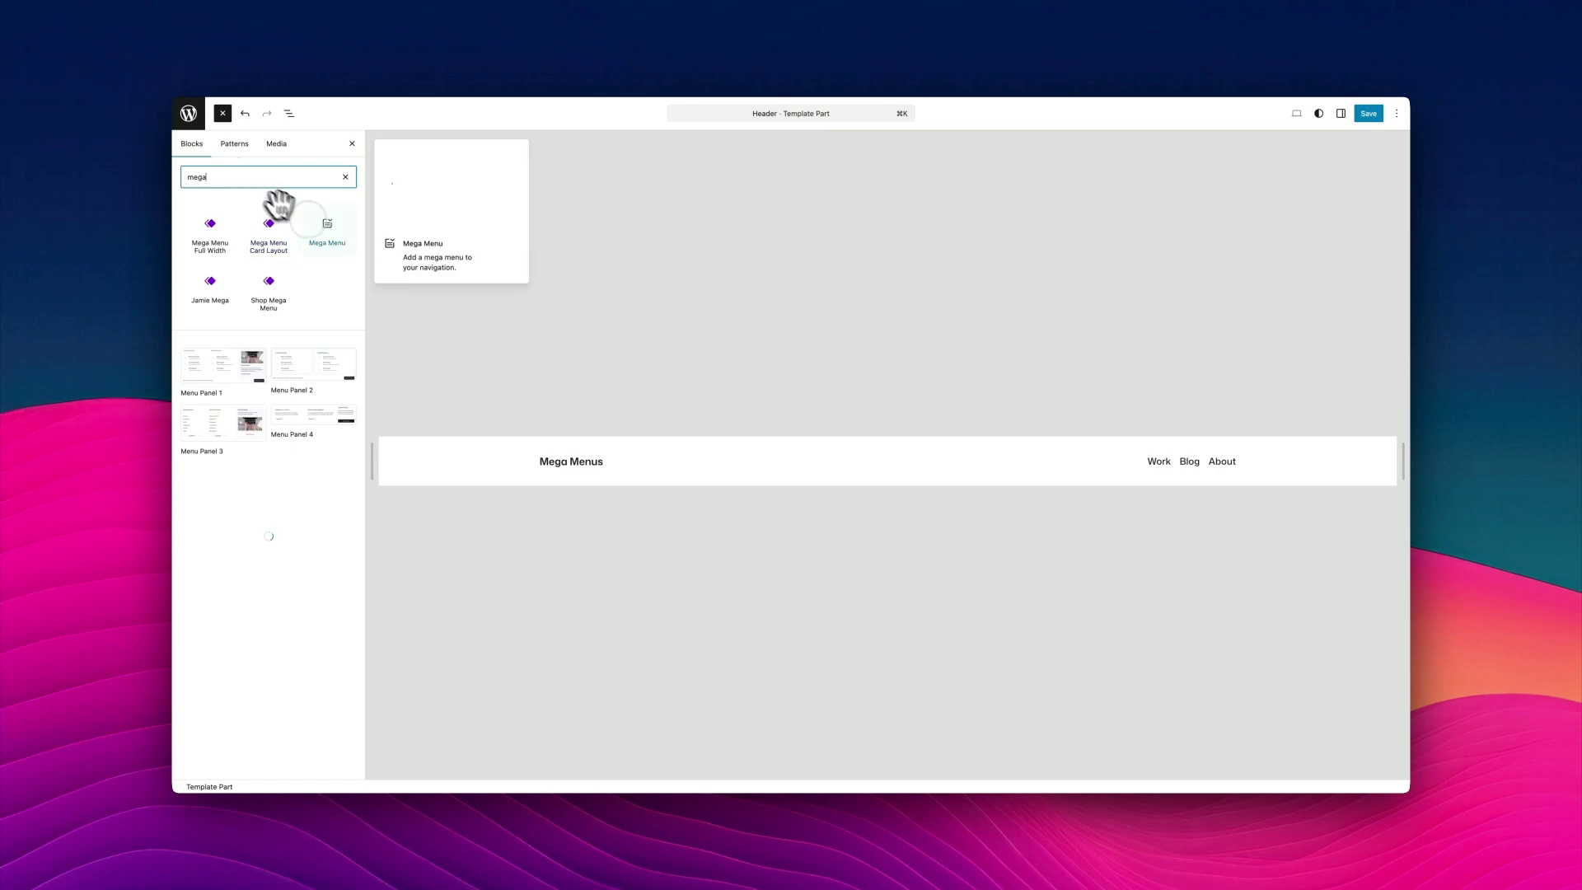
{"action": "left_click", "coordinate": [327, 234]}
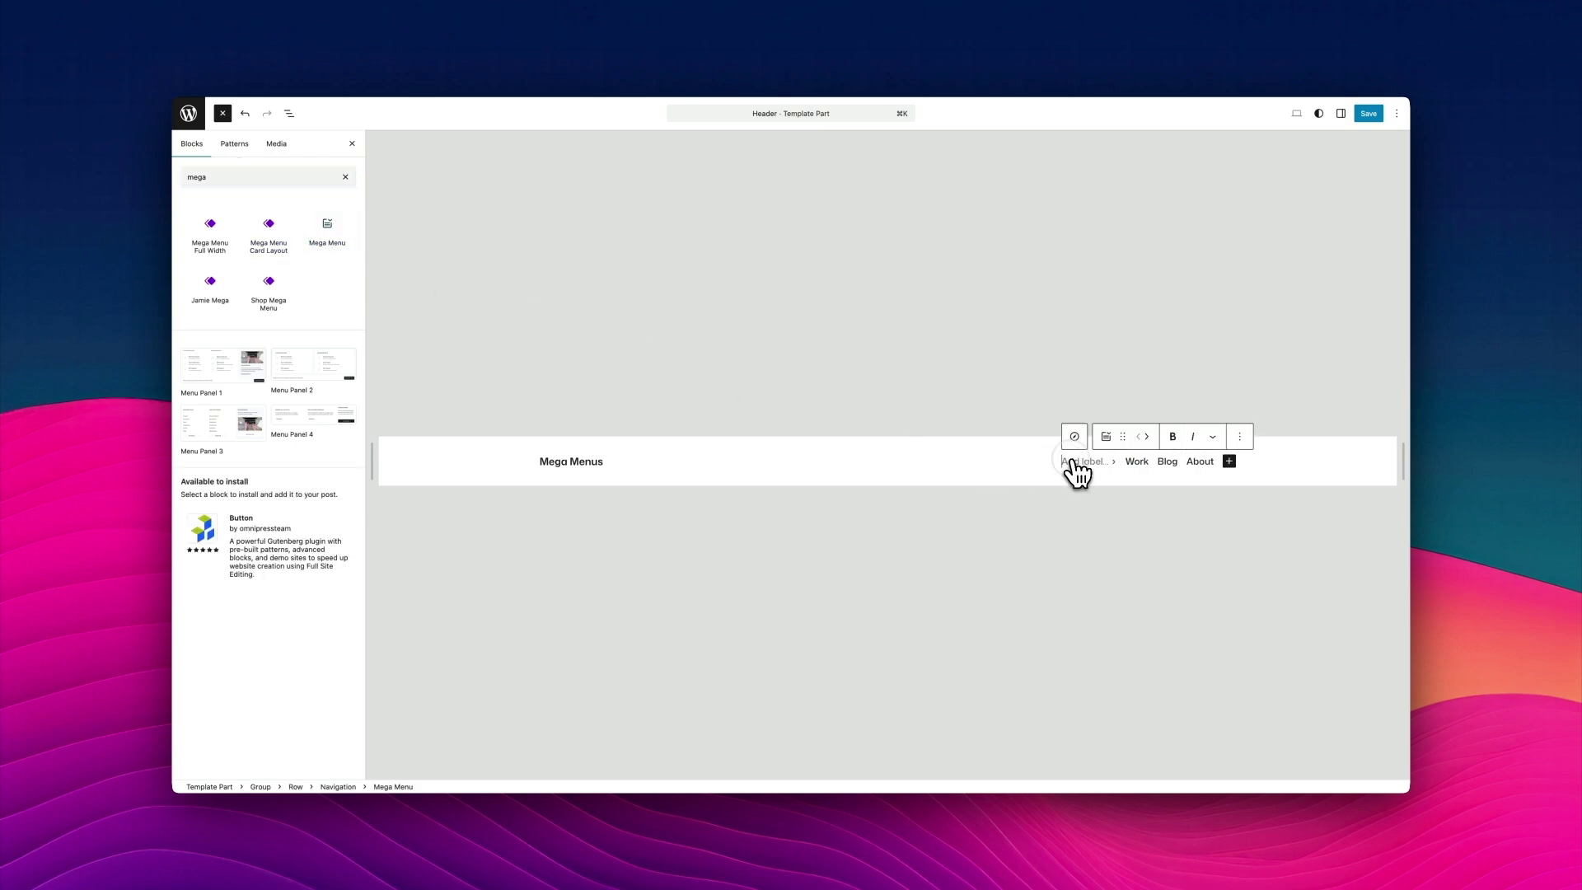
{"action": "type", "text": "Services"}
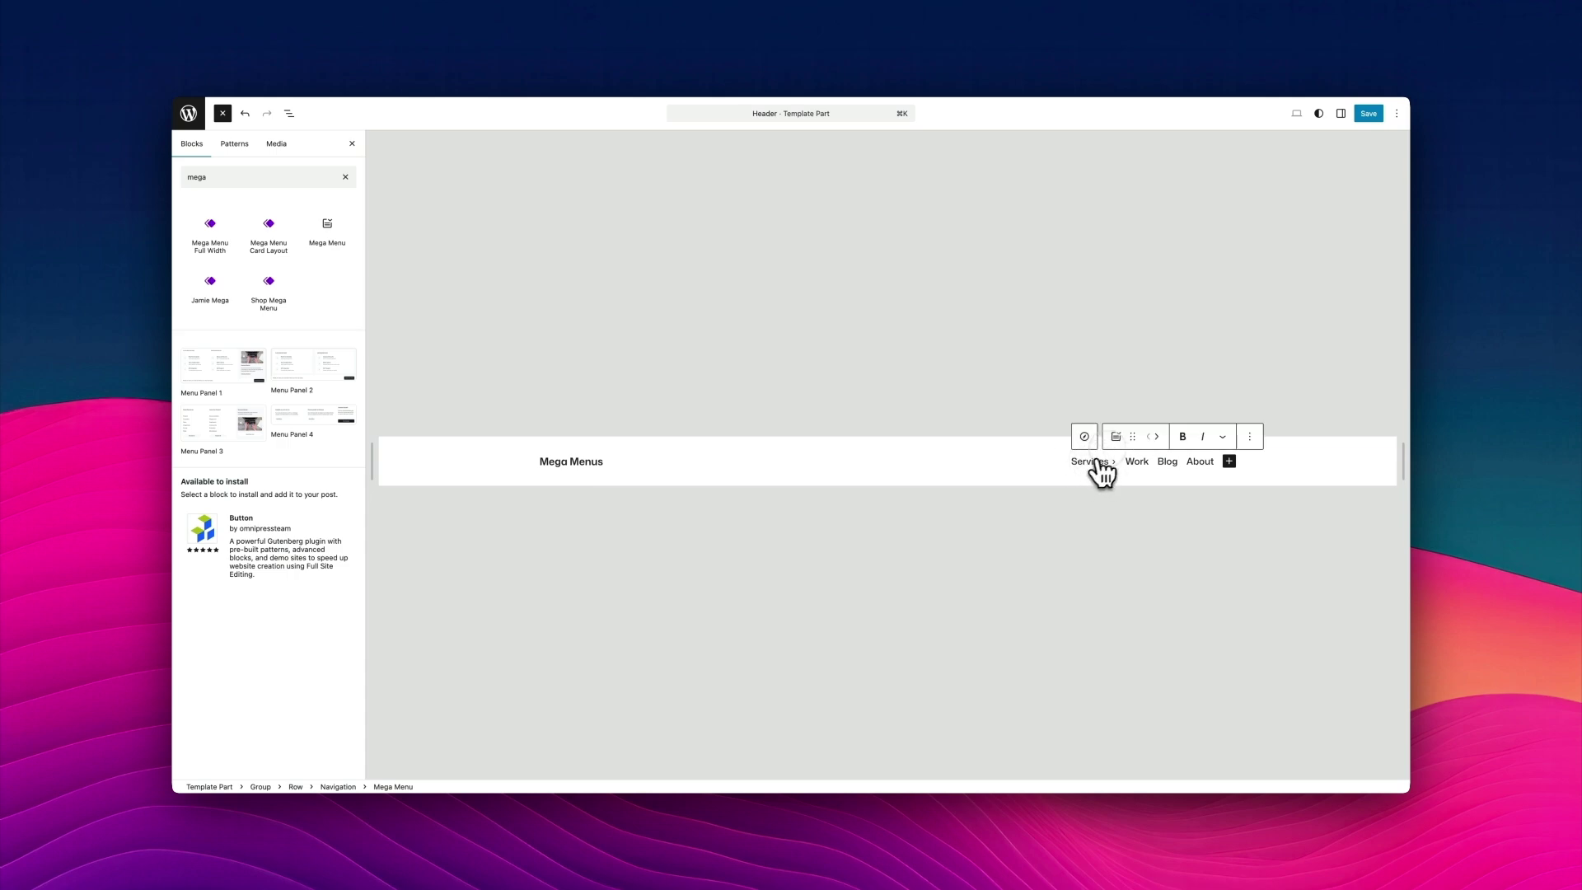
Step: Set the Services menu template to Mega, save the site, and open the live site
{"action": "left_click", "coordinate": [1342, 119]}
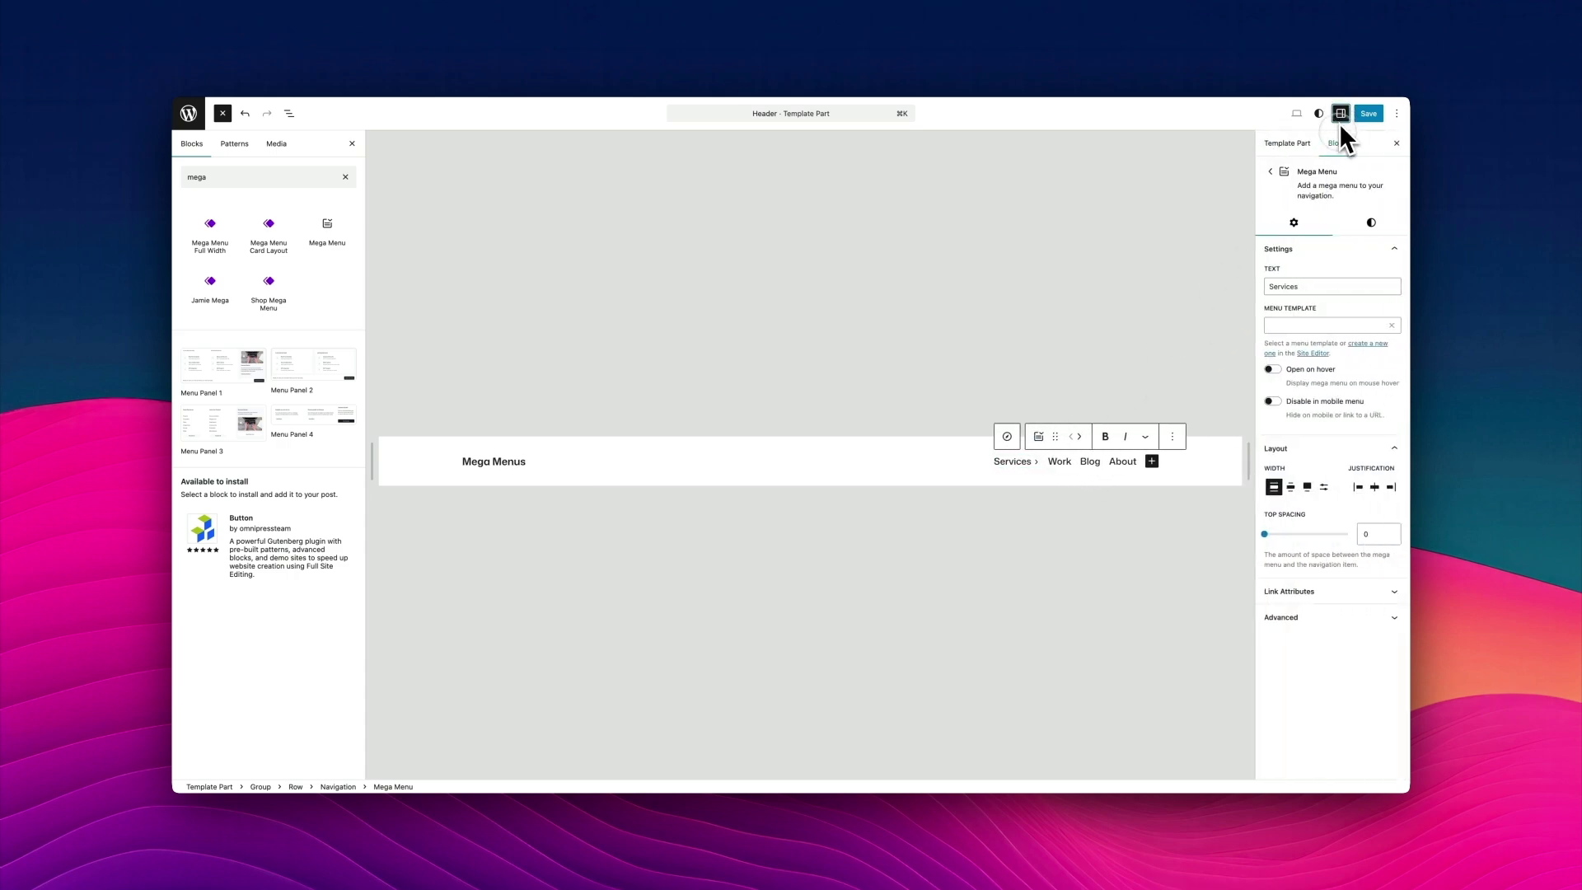
{"action": "left_click", "coordinate": [1342, 326]}
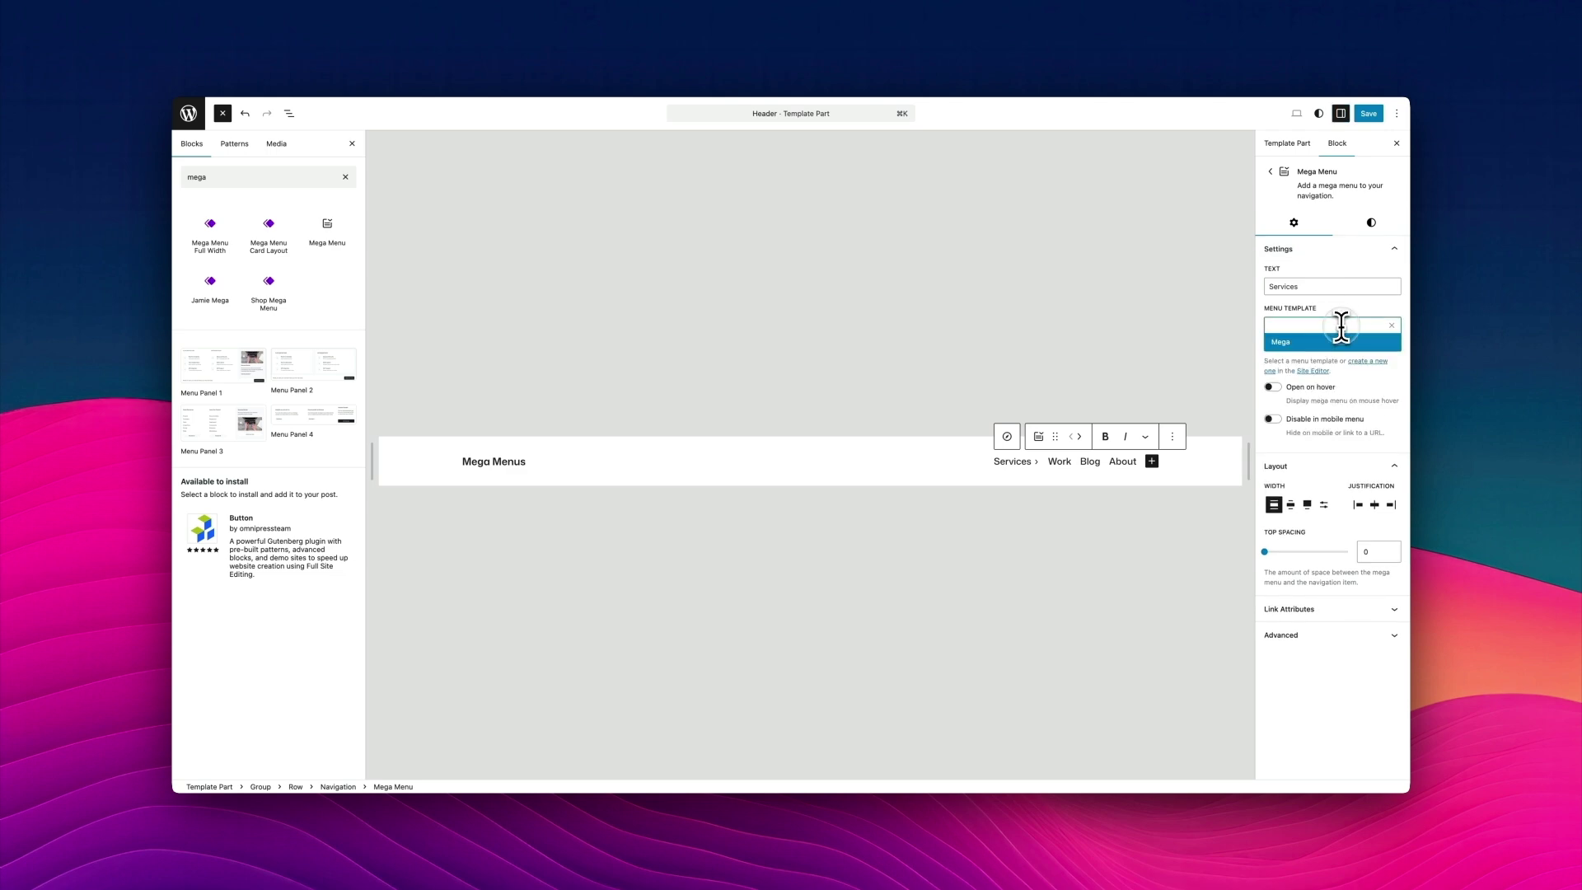
{"action": "left_click", "coordinate": [1282, 342]}
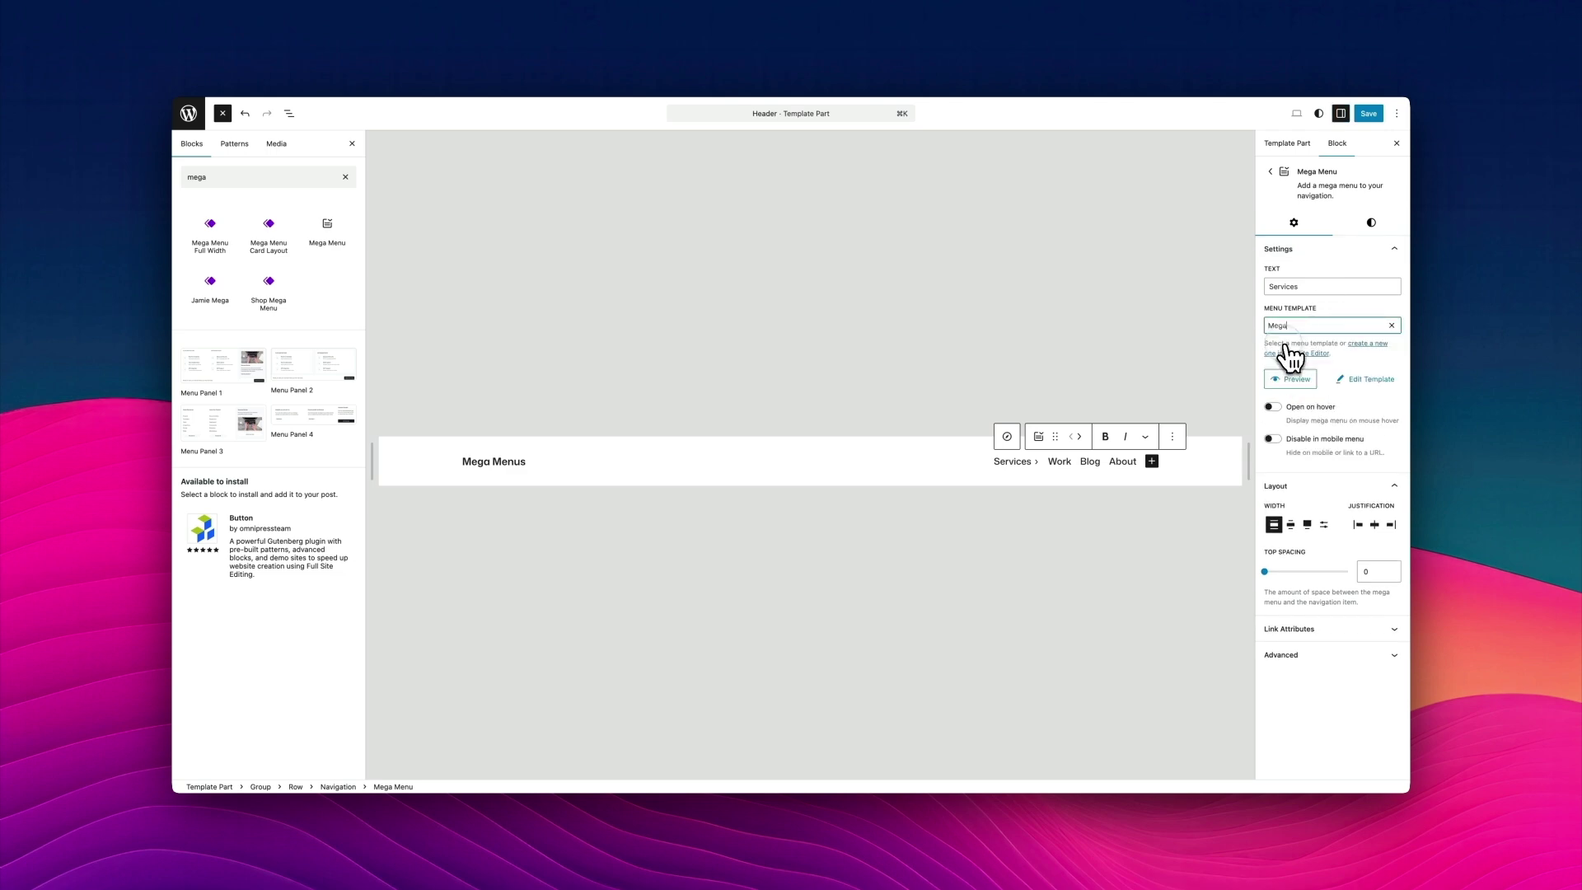
{"action": "left_click", "coordinate": [1368, 113]}
{"action": "left_click", "coordinate": [1366, 114]}
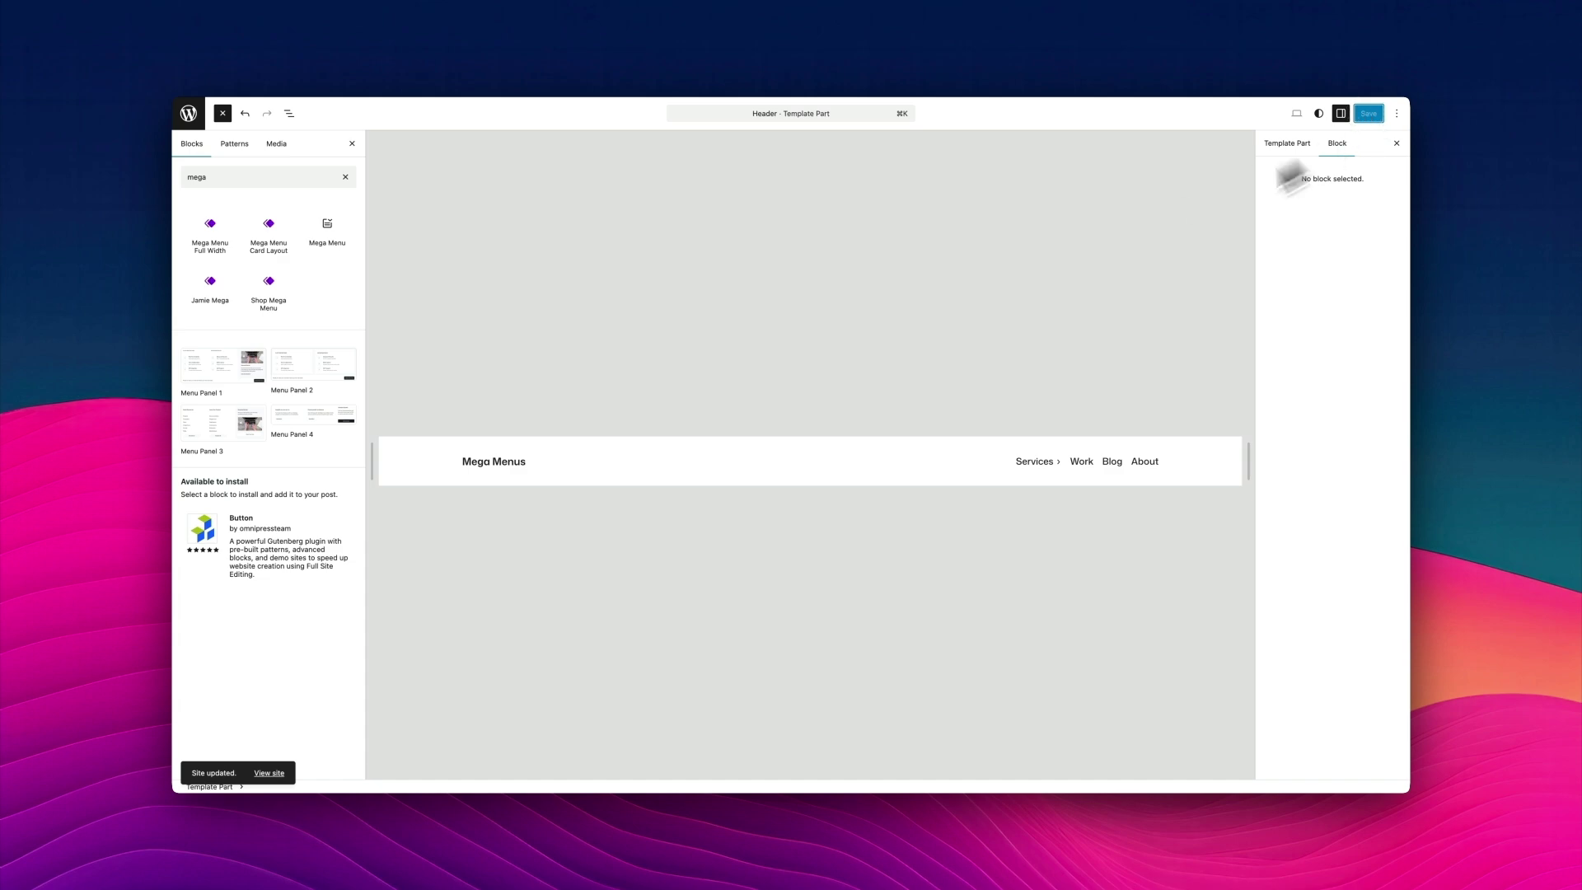
{"action": "left_click", "coordinate": [275, 773]}
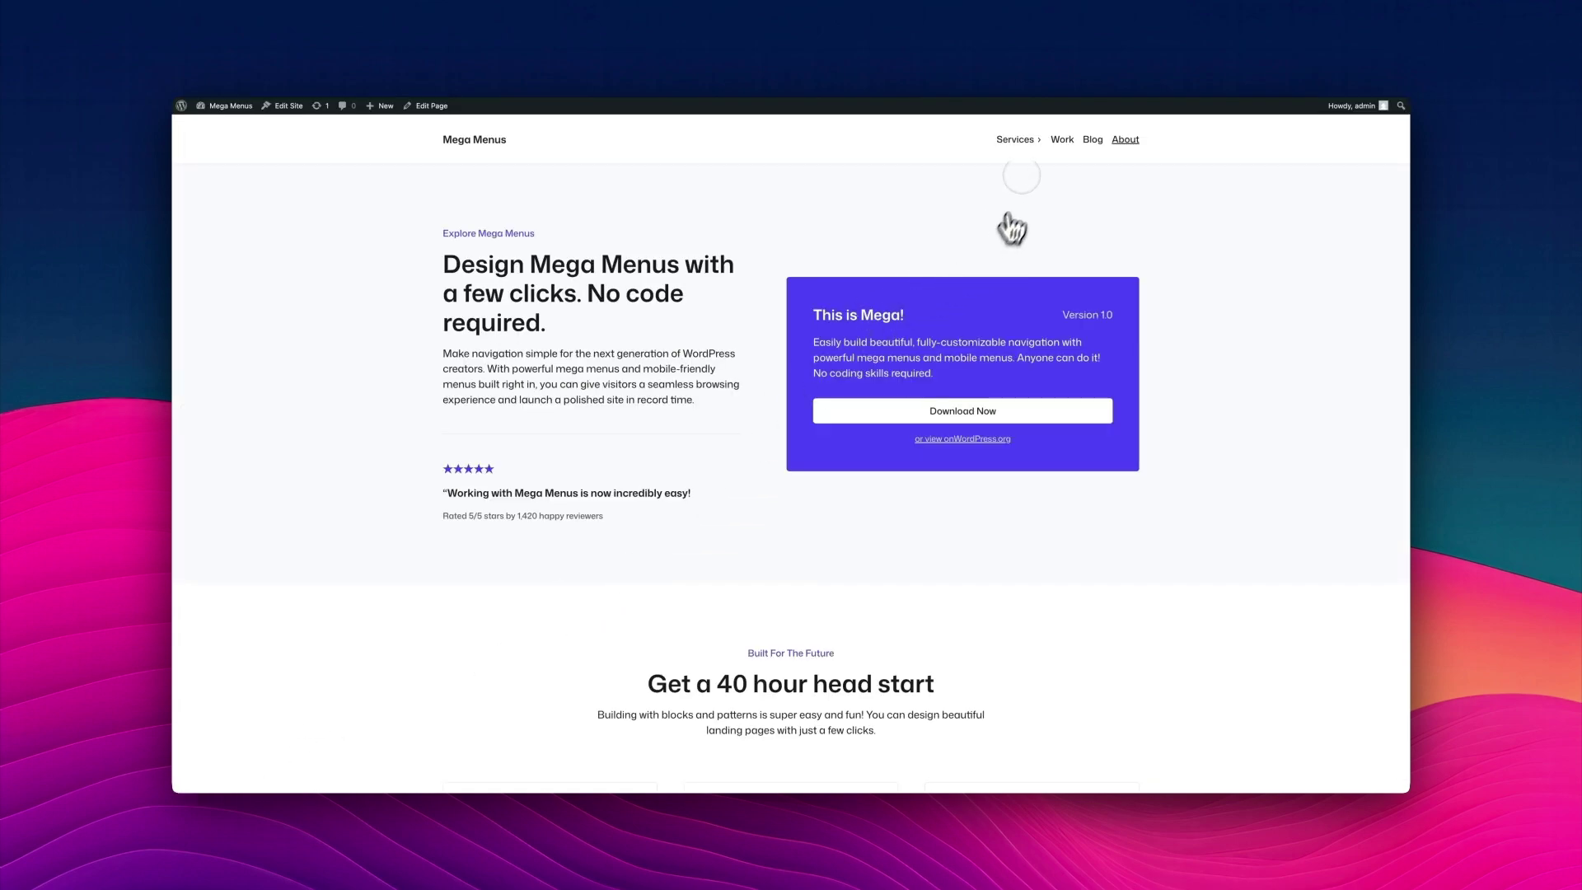
Step: Open the Services mega menu on the live site to review its columns and free trial bar
{"action": "left_click", "coordinate": [1017, 141]}
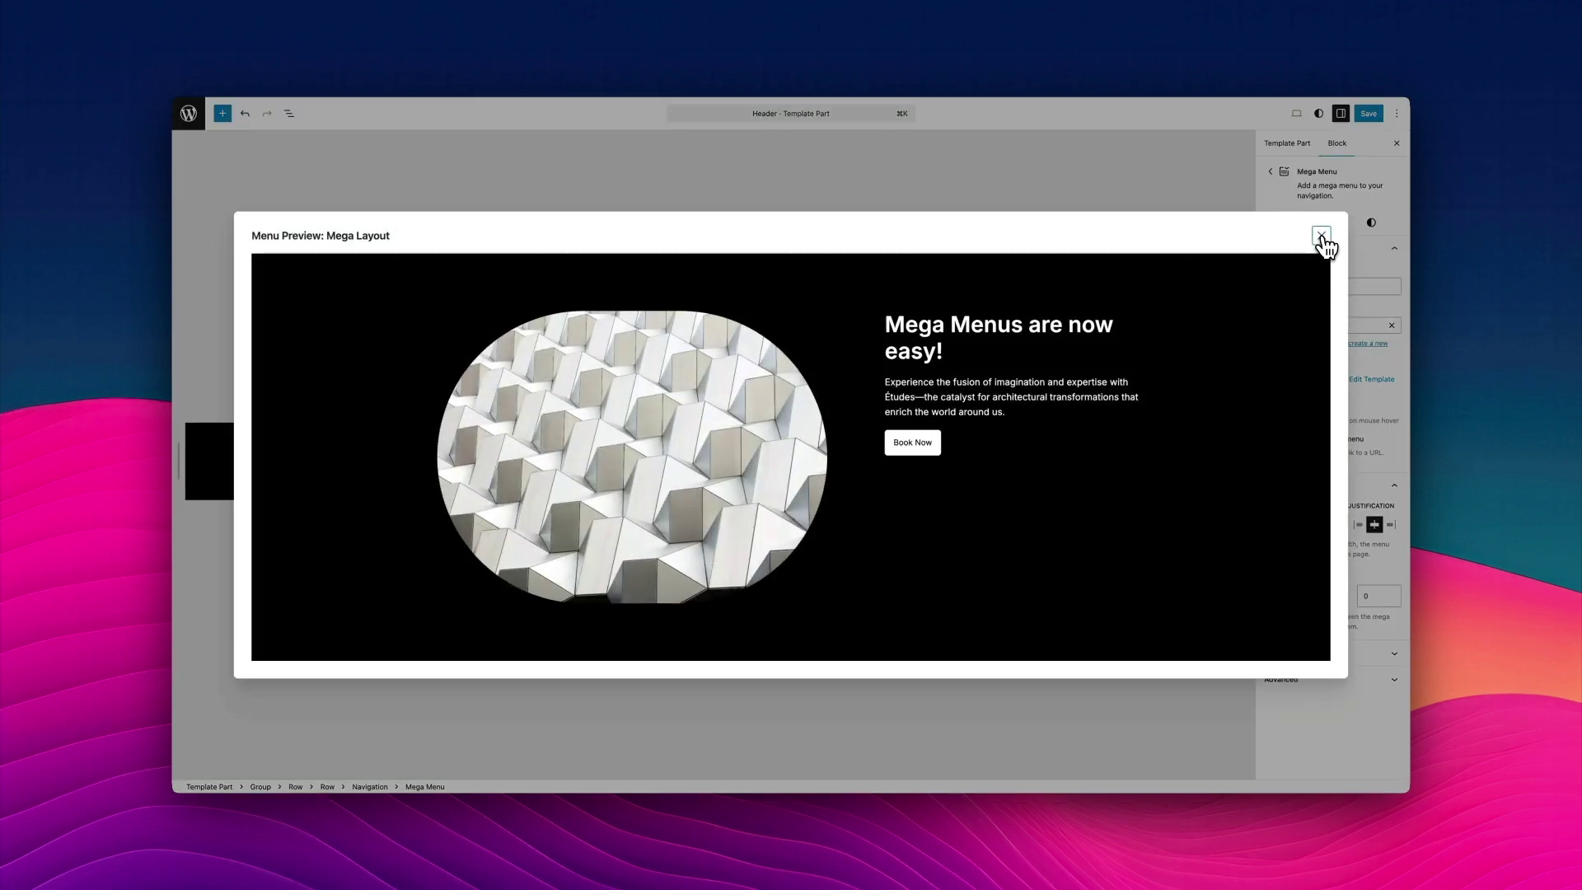
Step: Close the Mega Layout preview, then enable Open on hover and Disable in mobile menu
{"action": "left_click", "coordinate": [1322, 237]}
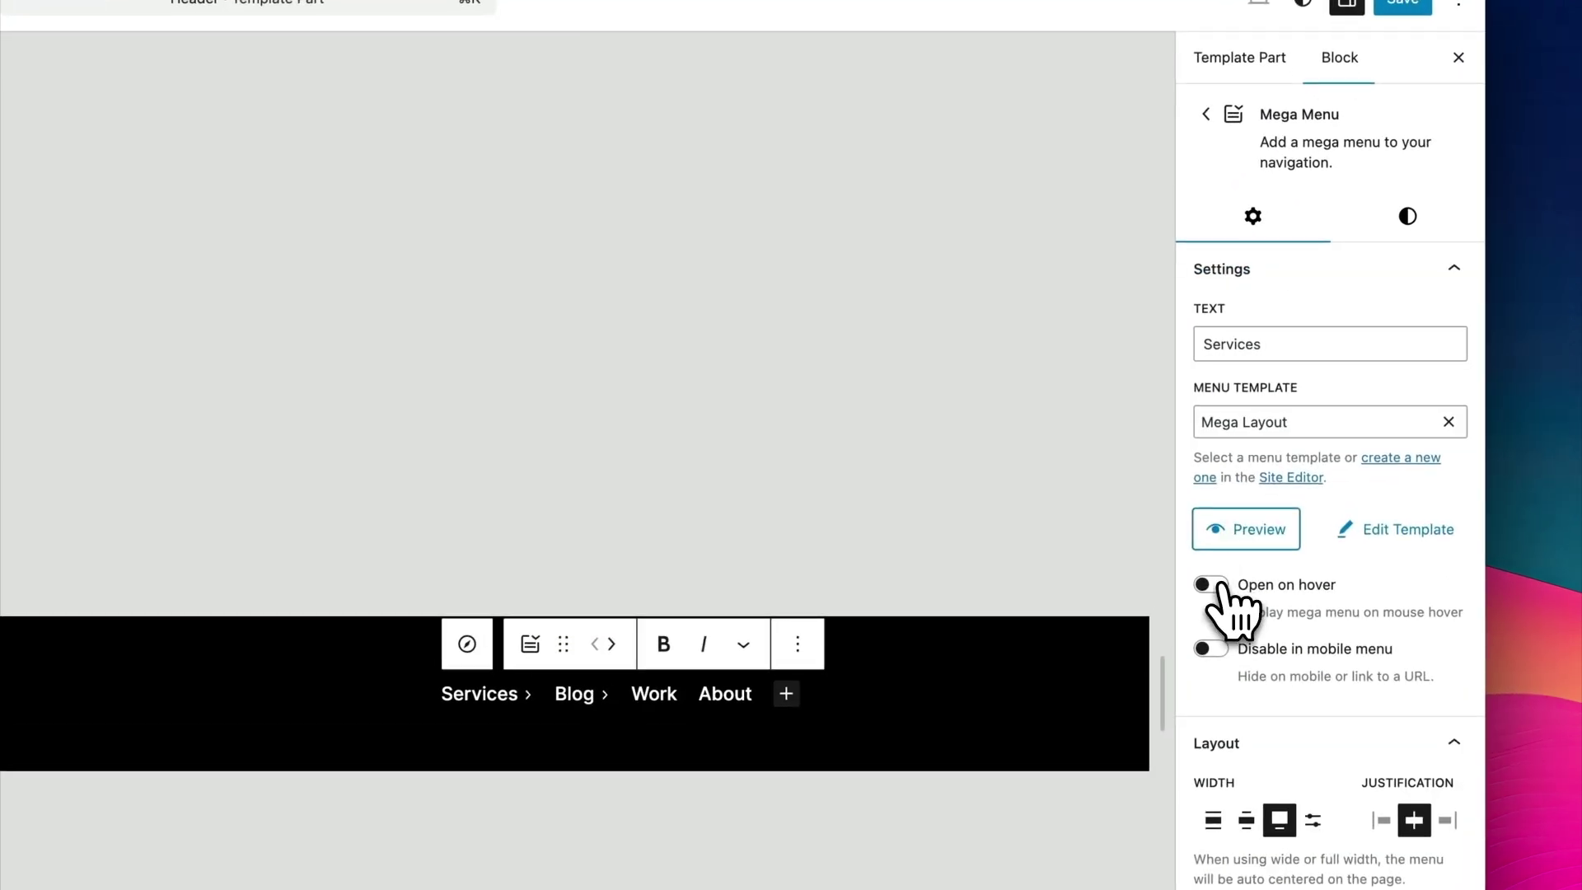
{"action": "left_click", "coordinate": [1216, 587]}
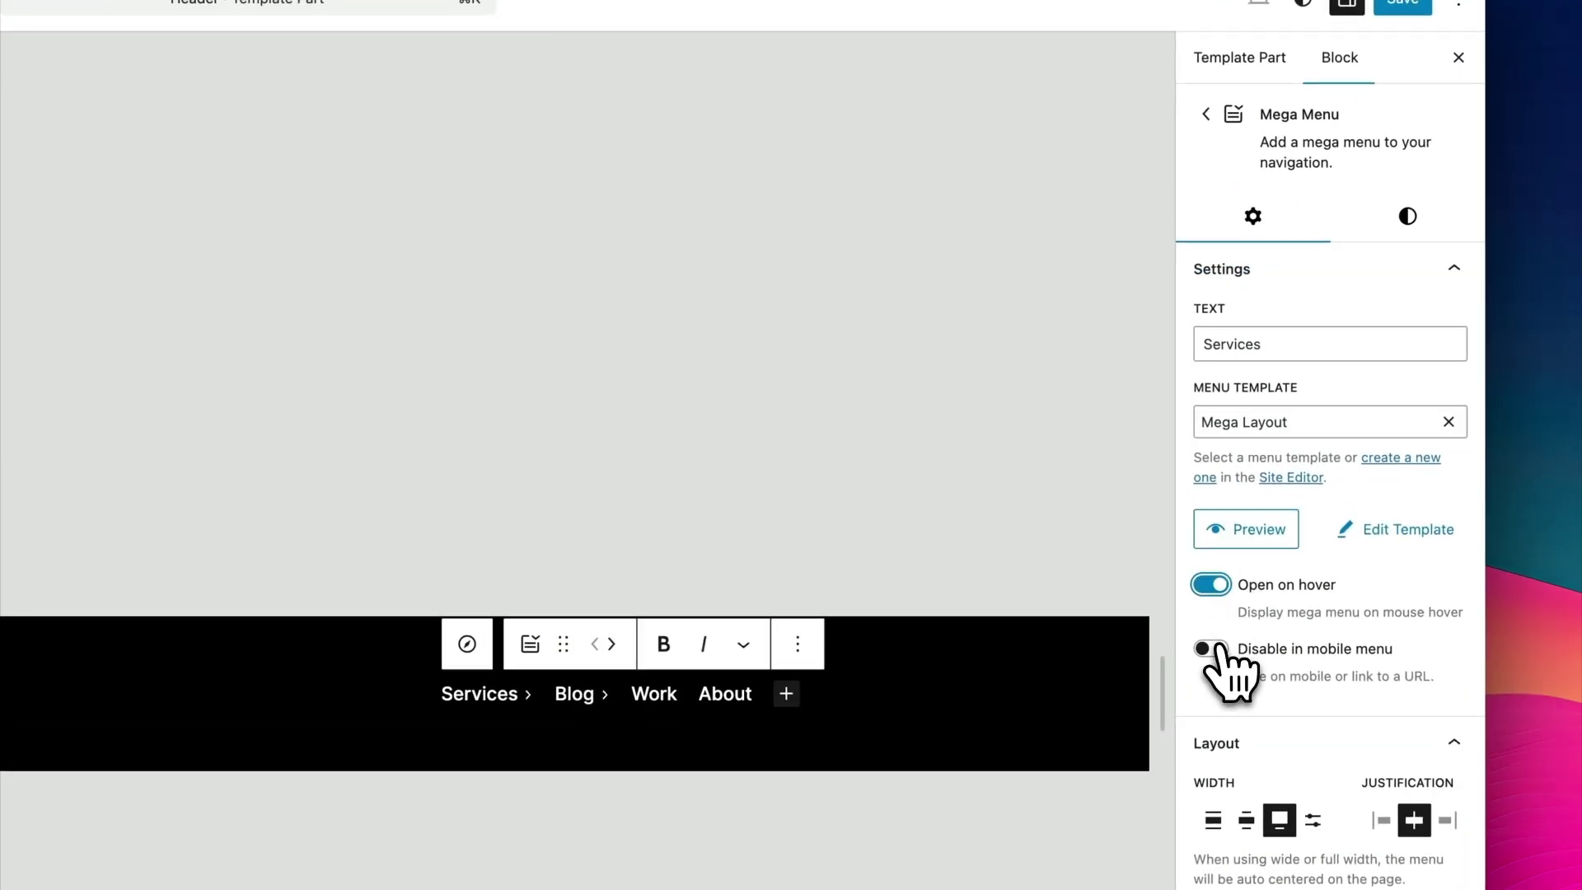
{"action": "left_click", "coordinate": [1212, 649]}
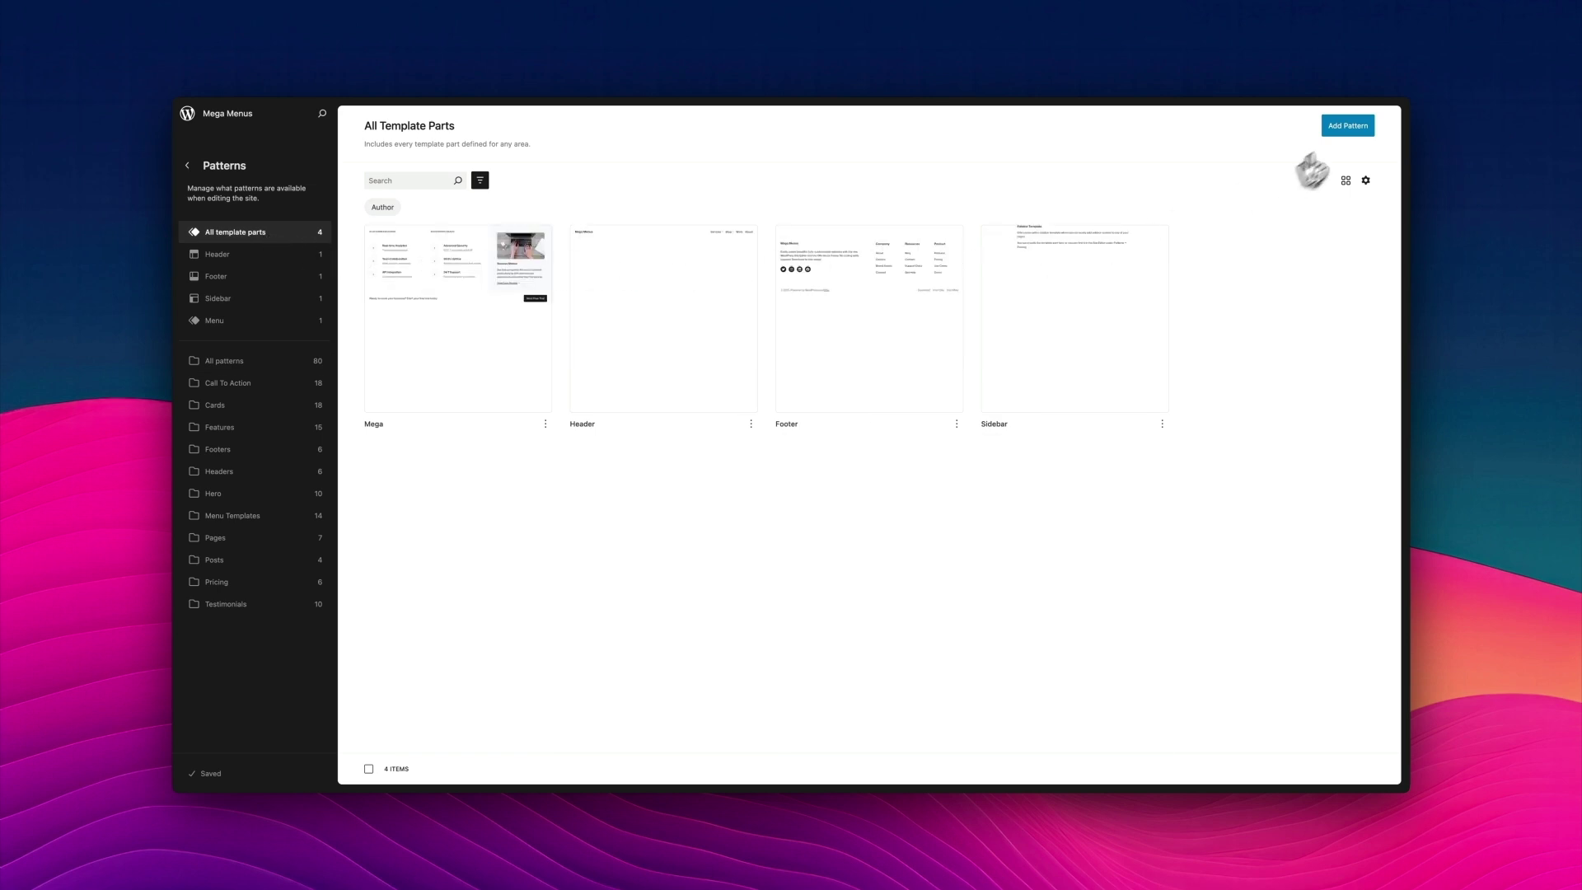
Step: Add a new Menu-area template part named 'Mobile Menu'
{"action": "left_click", "coordinate": [1349, 129]}
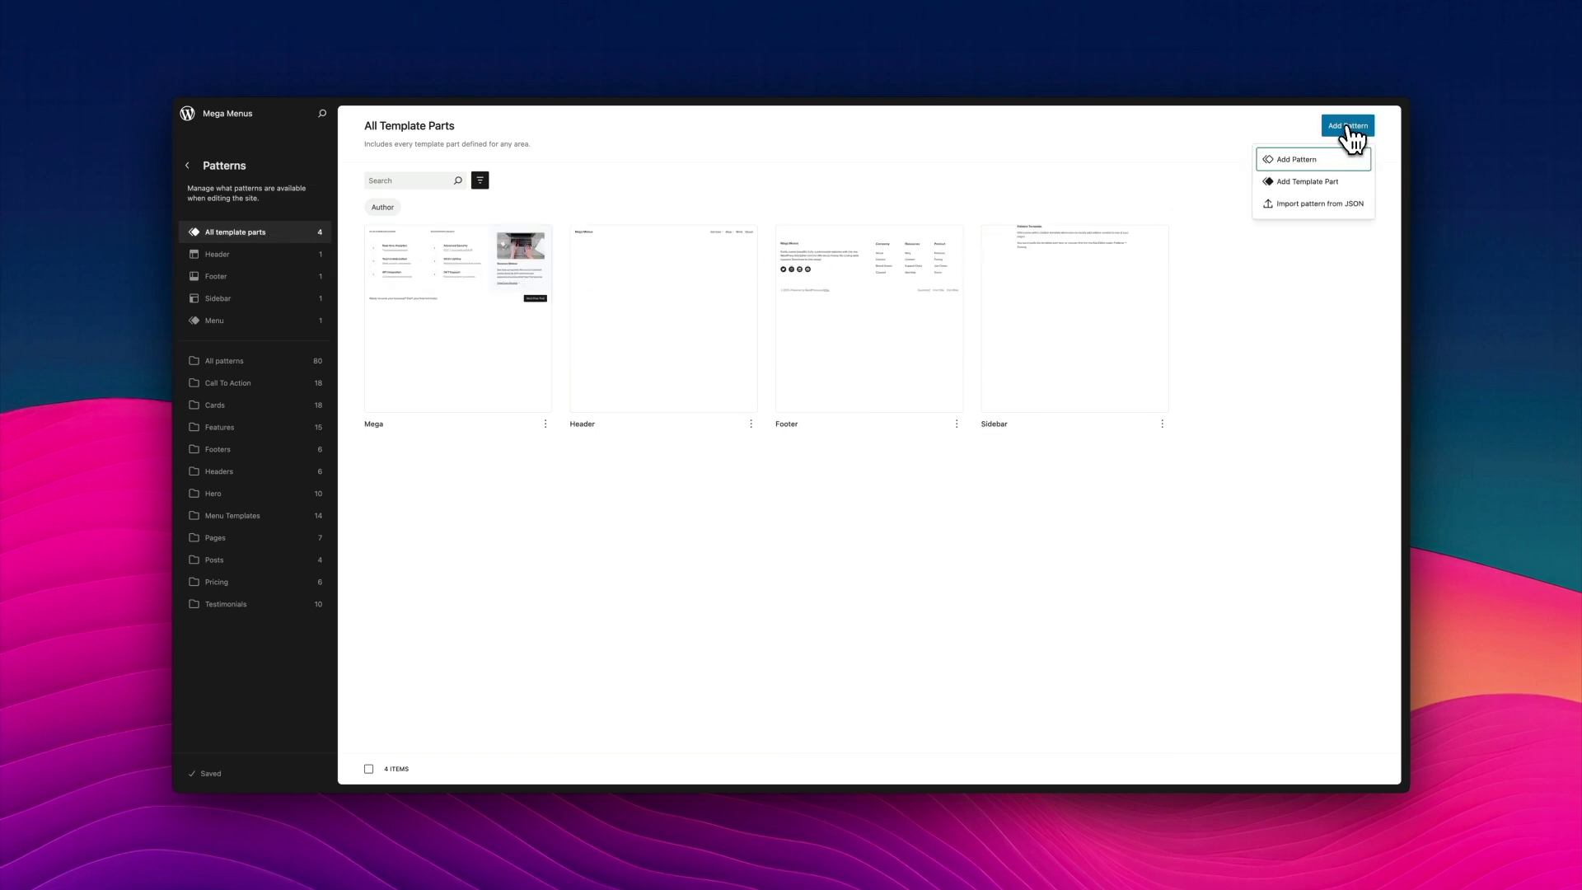
{"action": "left_click", "coordinate": [1313, 181]}
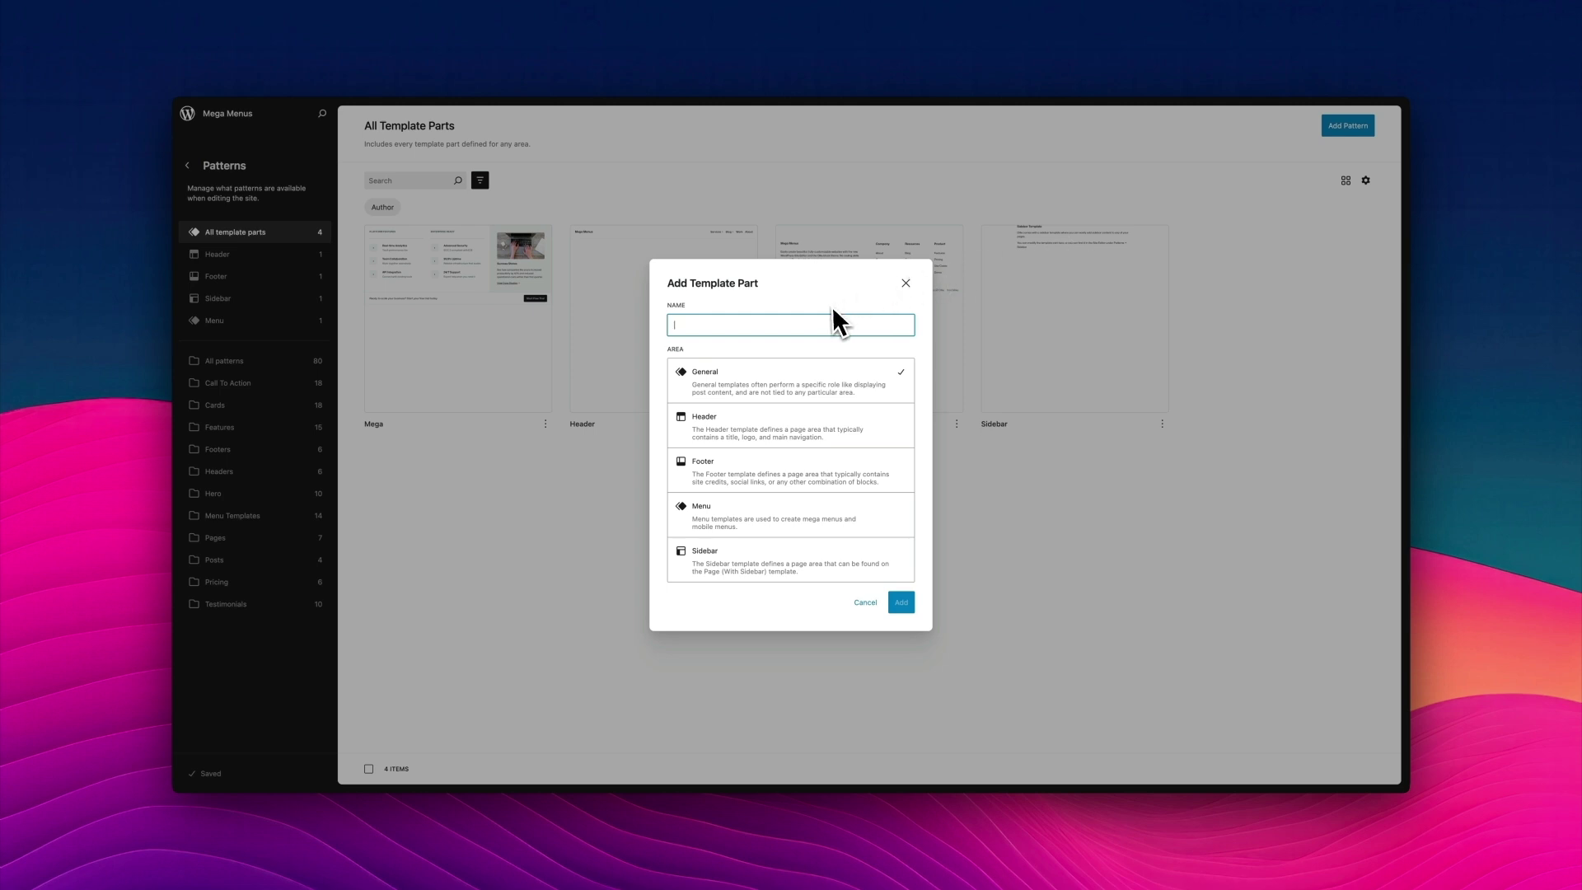
{"action": "type", "text": "Mobile Menu"}
{"action": "left_click", "coordinate": [768, 509]}
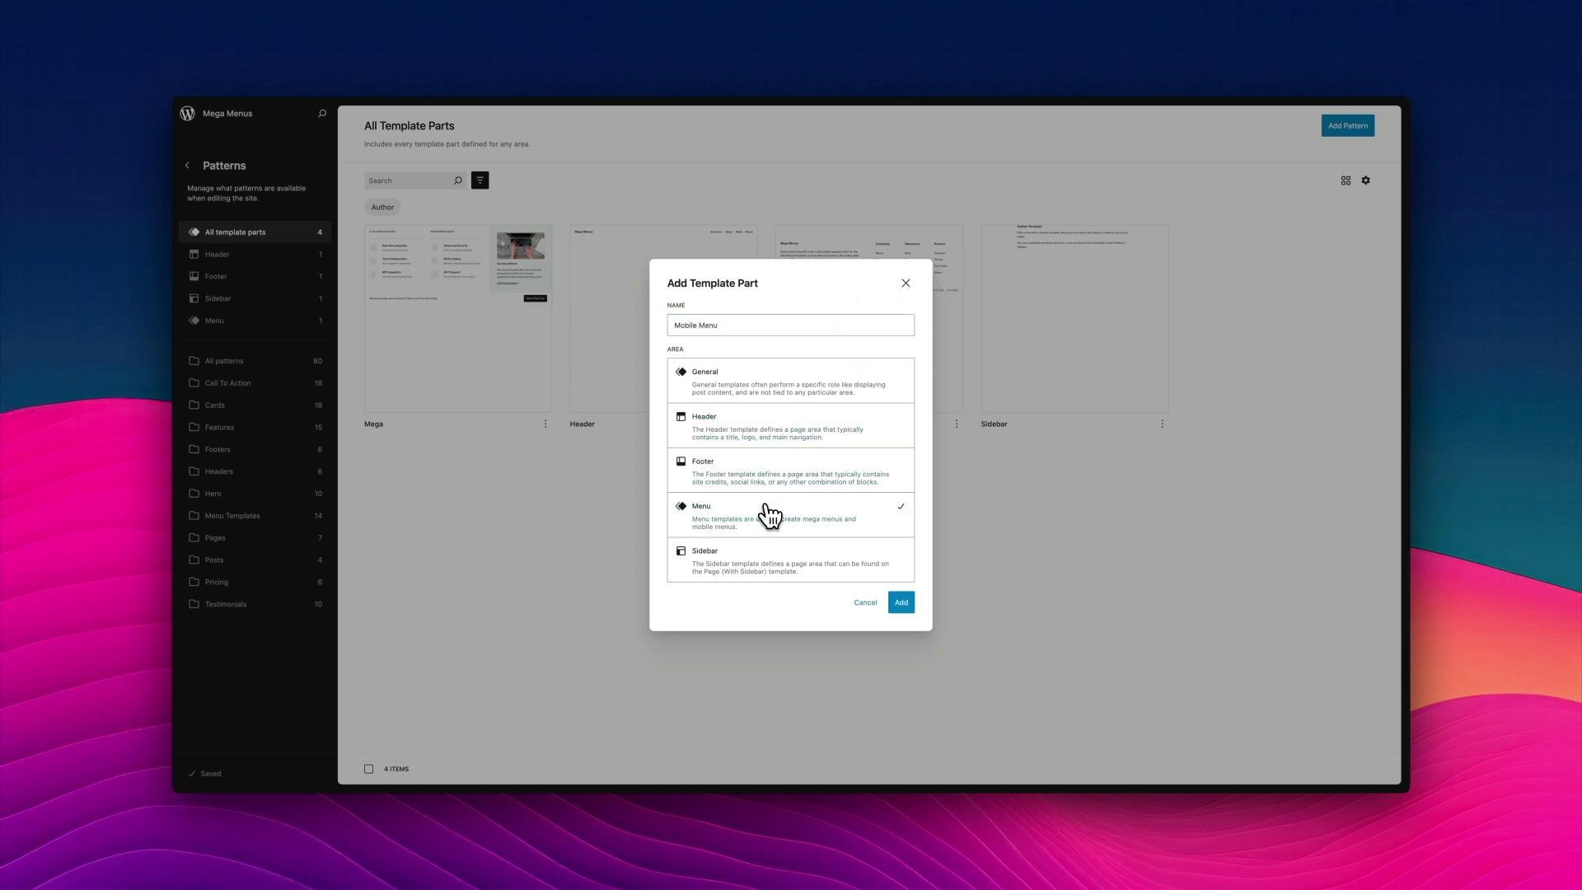
{"action": "left_click", "coordinate": [900, 603]}
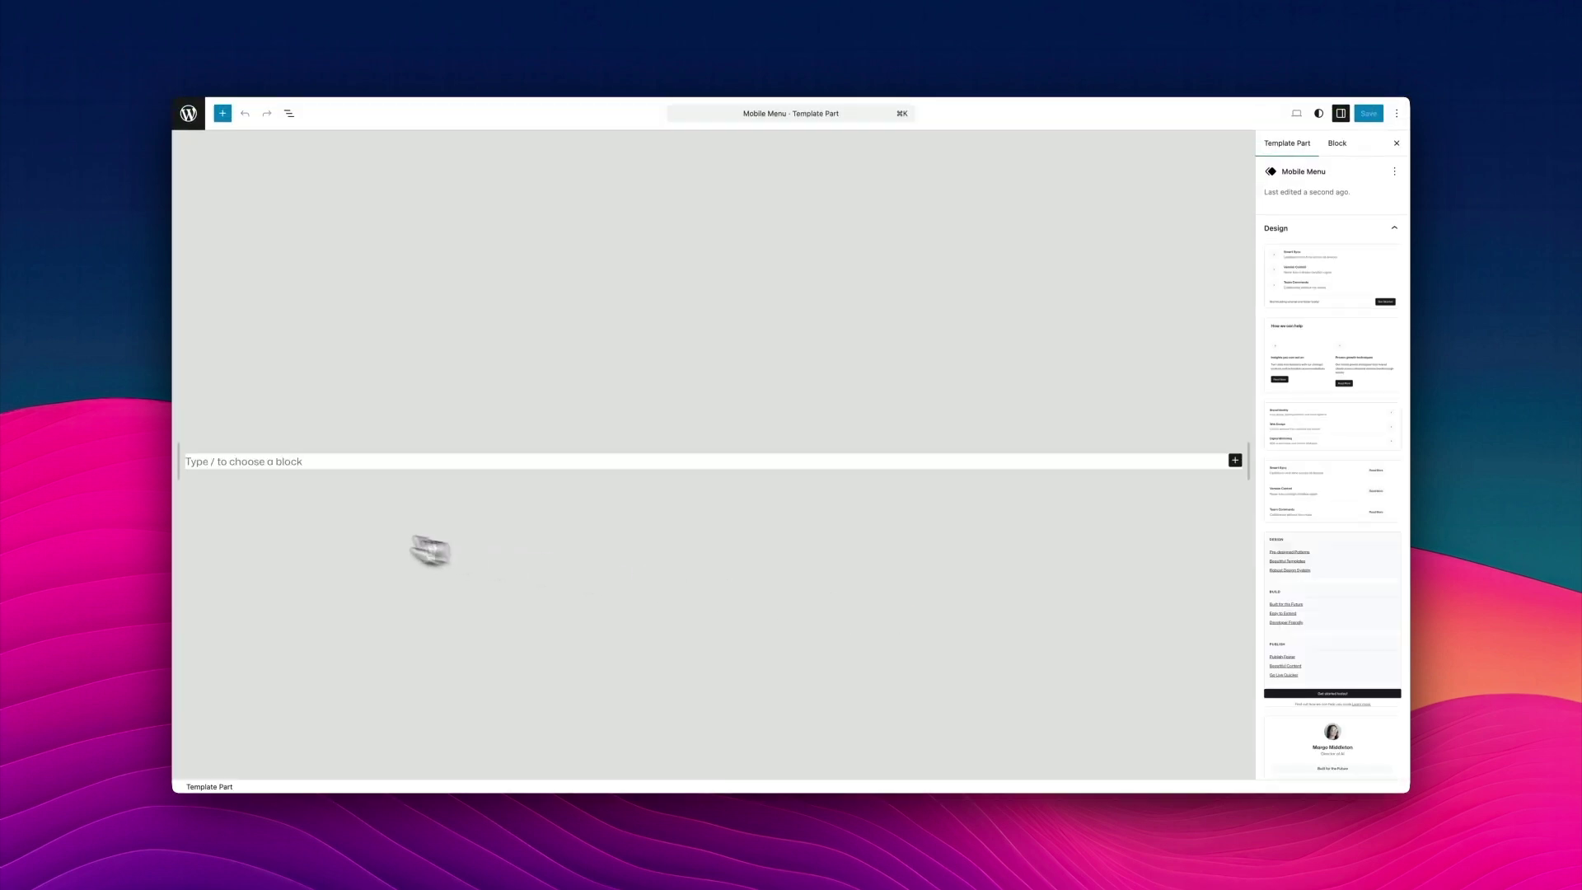
Step: Insert the Mobile Menu 2 profile pattern from Menu Templates into the empty part
{"action": "left_click", "coordinate": [315, 463]}
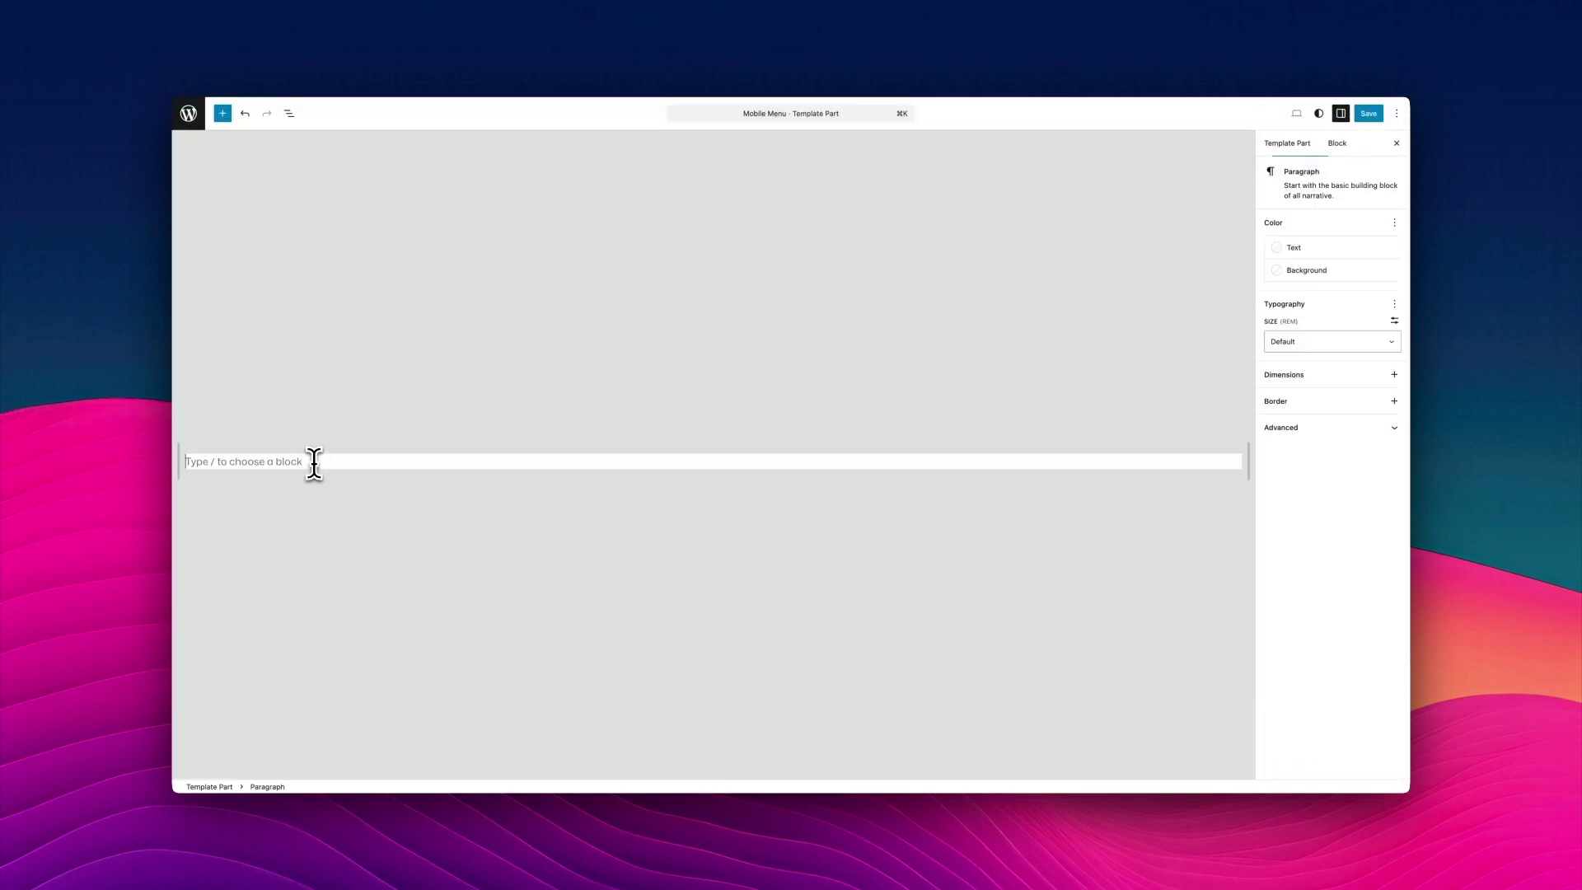
{"action": "left_click", "coordinate": [224, 116]}
{"action": "left_click", "coordinate": [241, 147]}
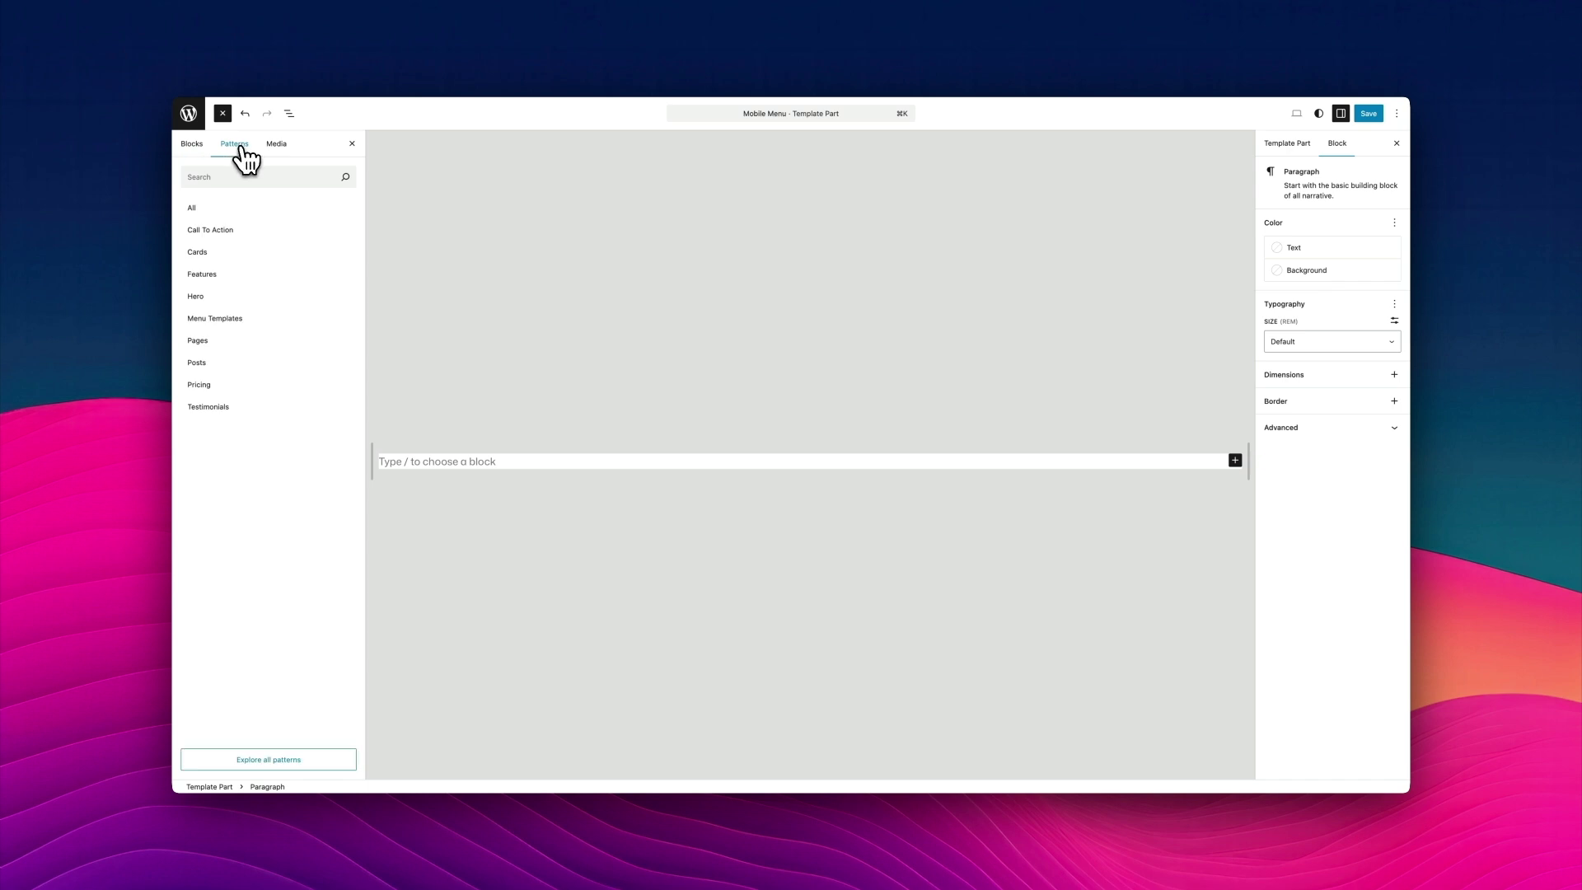
{"action": "left_click", "coordinate": [235, 318]}
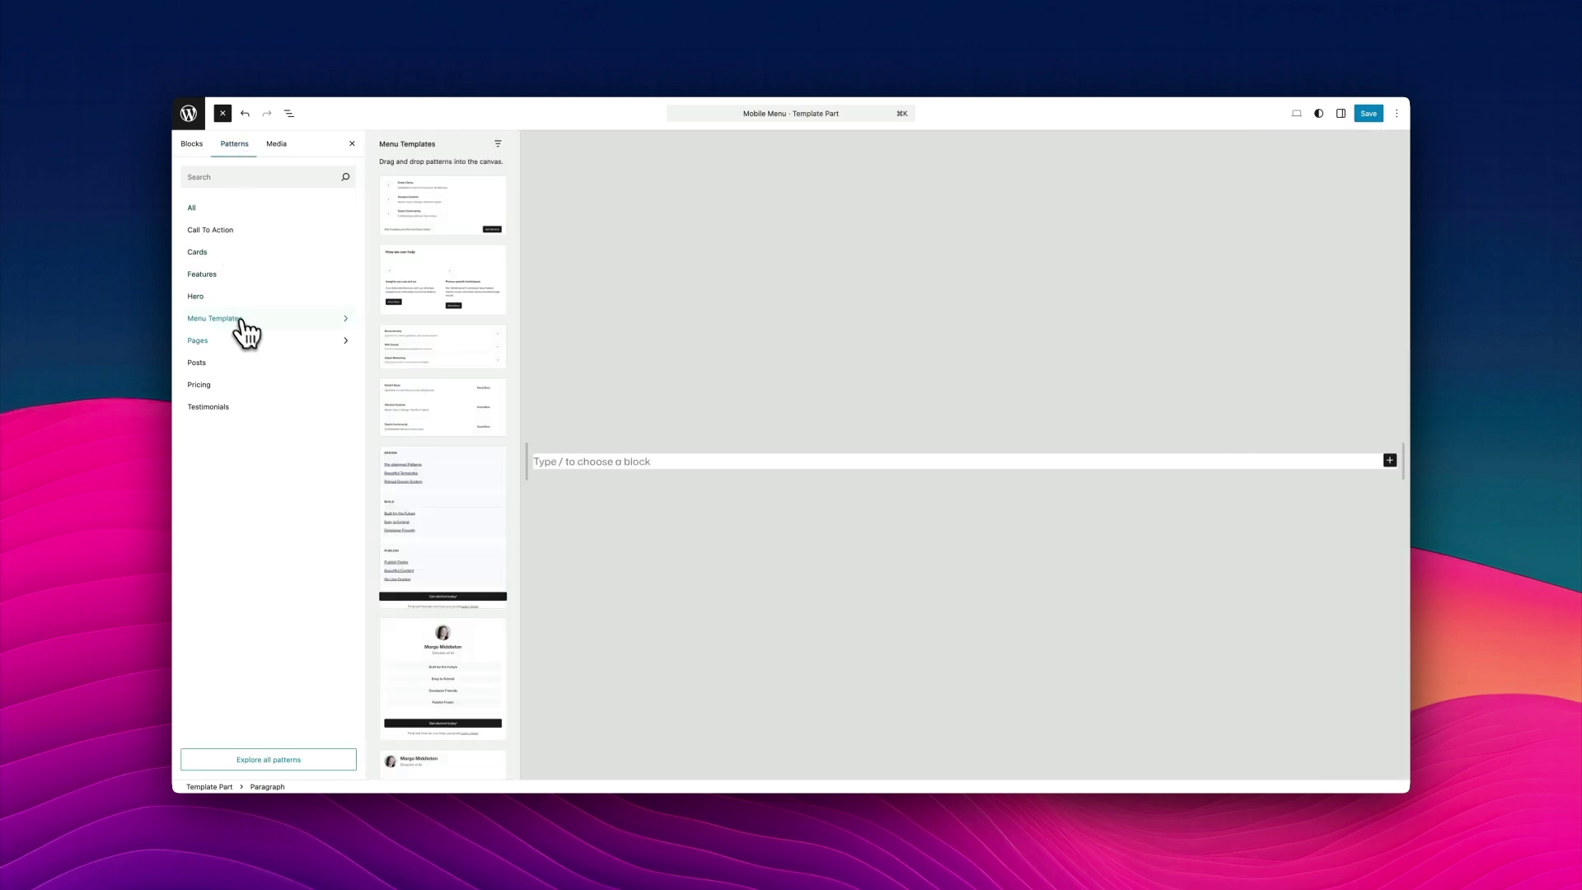
{"action": "scroll", "coordinate": [408, 454], "scroll_direction": "down", "scroll_amount": 5}
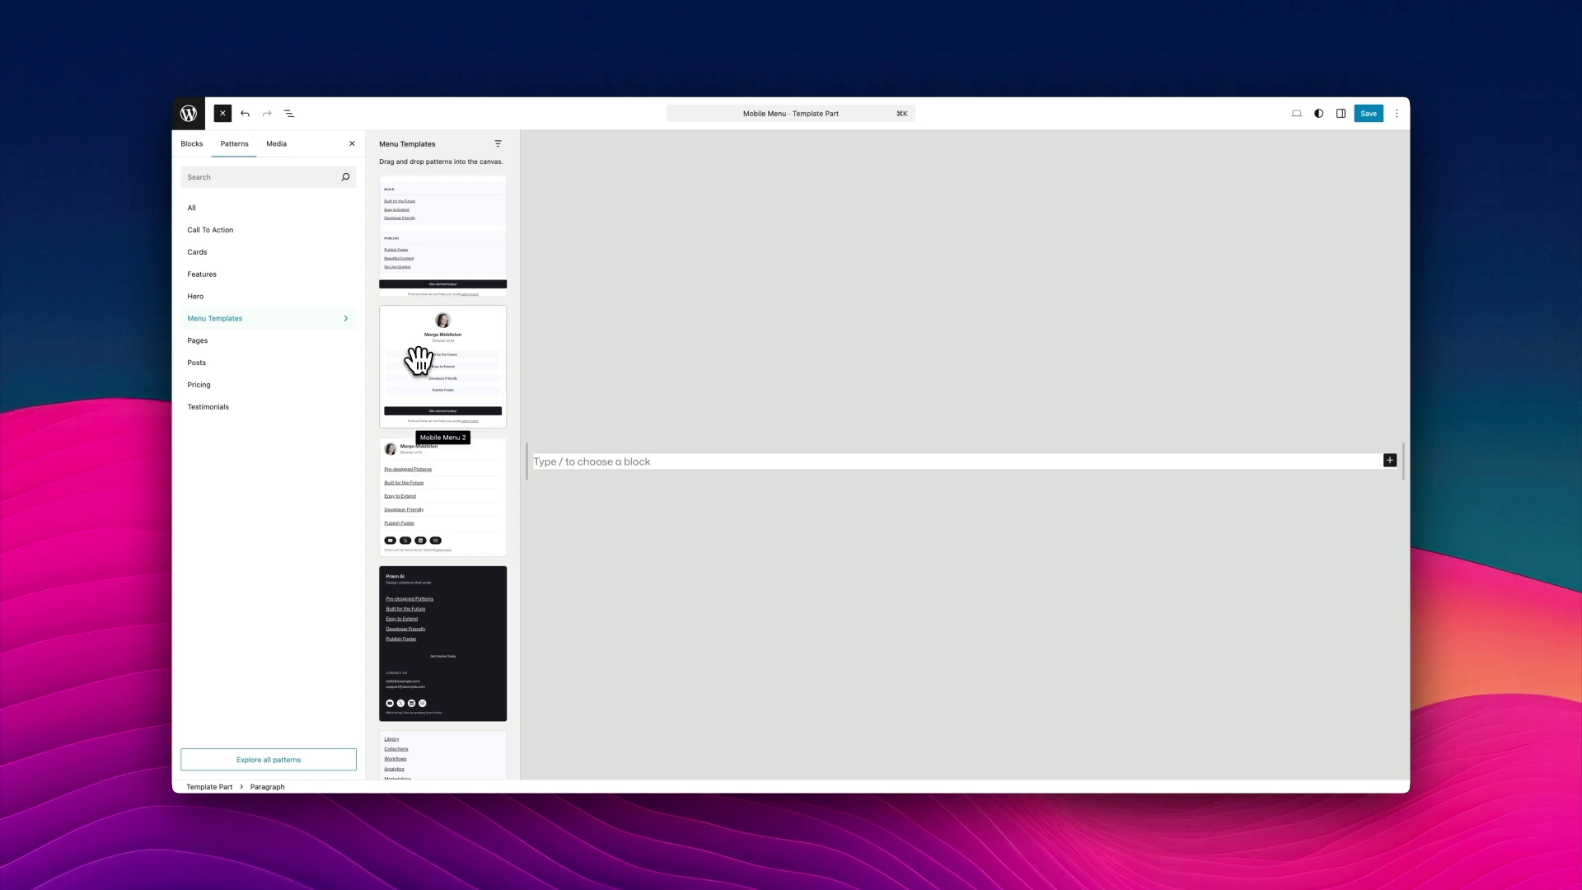
{"action": "left_click", "coordinate": [420, 368]}
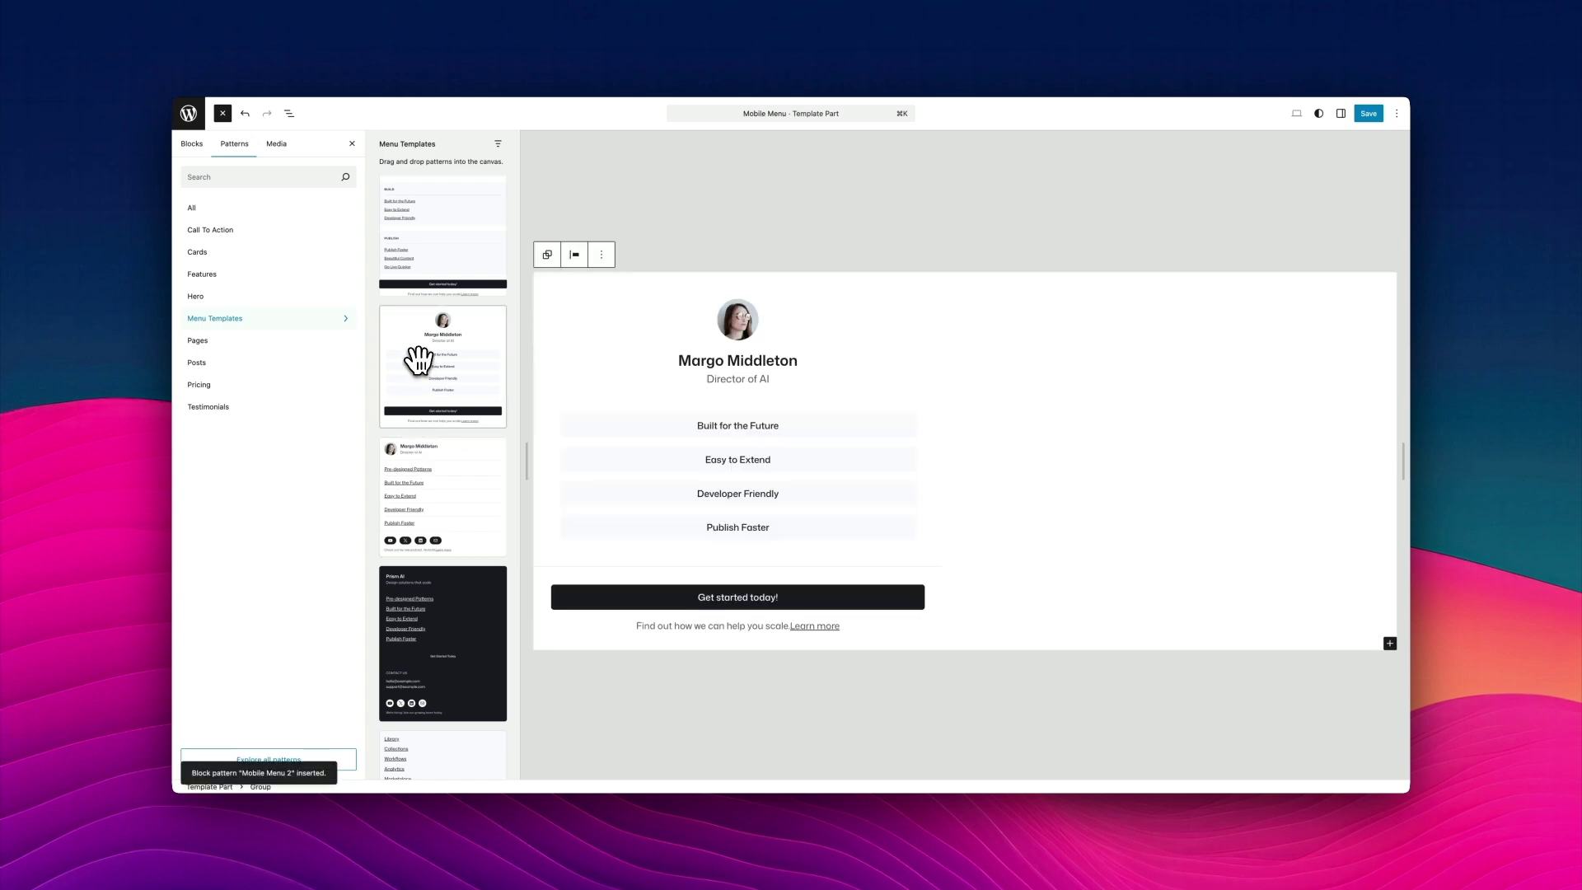
Step: Replace the pattern's profile name with the person's full name, fixing a typo
{"action": "double_click", "coordinate": [692, 362]}
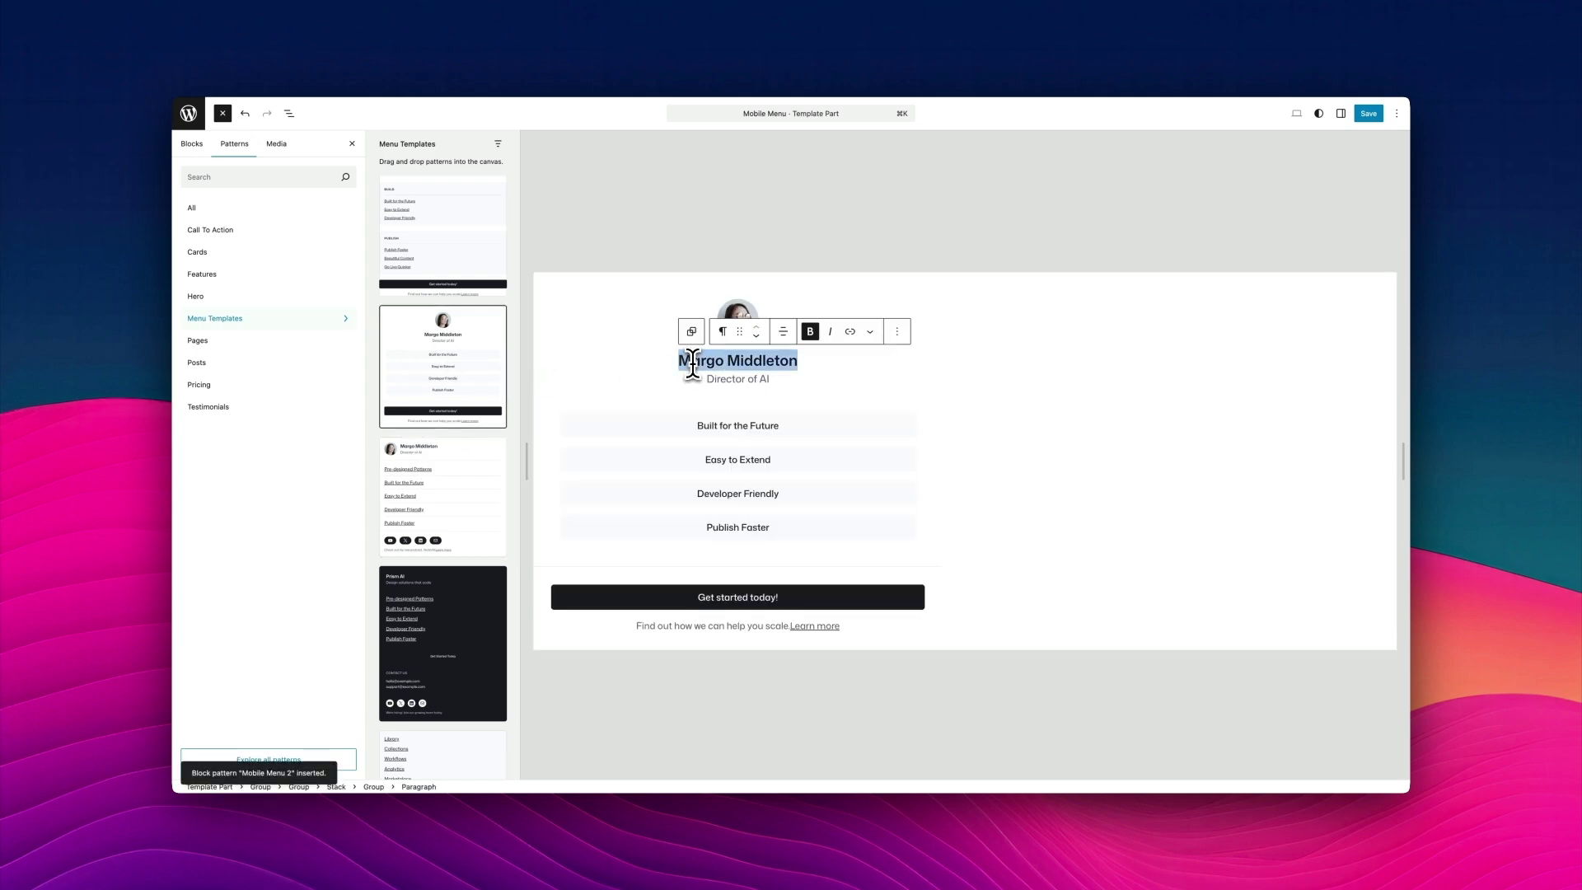
{"action": "type", "text": "Jamie Marslnad"}
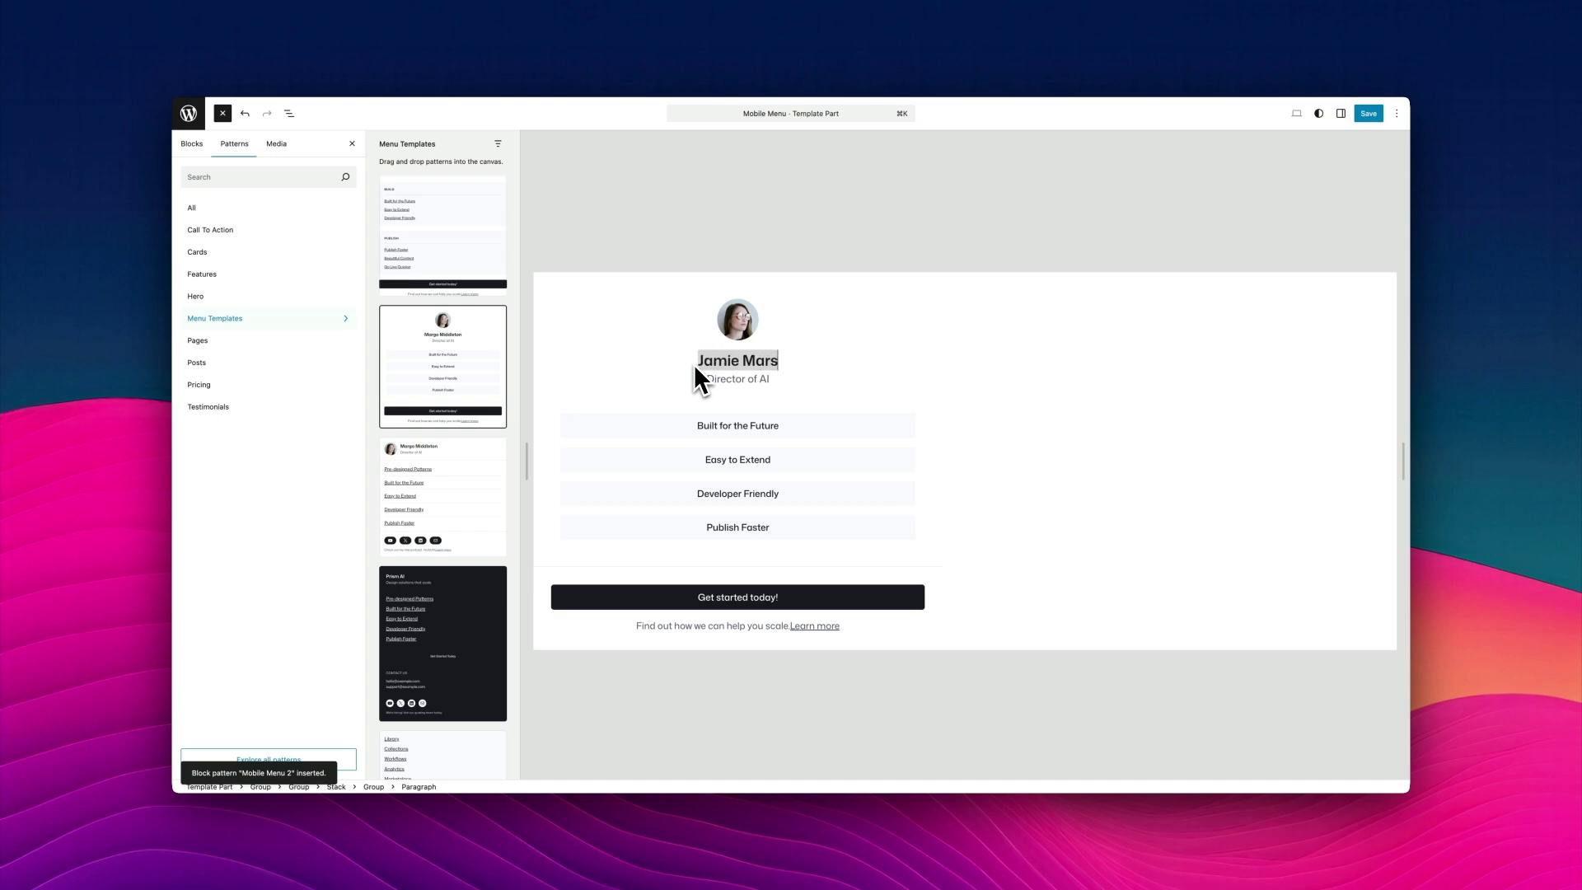
{"action": "key", "text": "BackSpace"}
{"action": "key", "text": "BackSpace"}
{"action": "key", "text": "BackSpace"}
{"action": "type", "text": "and"}
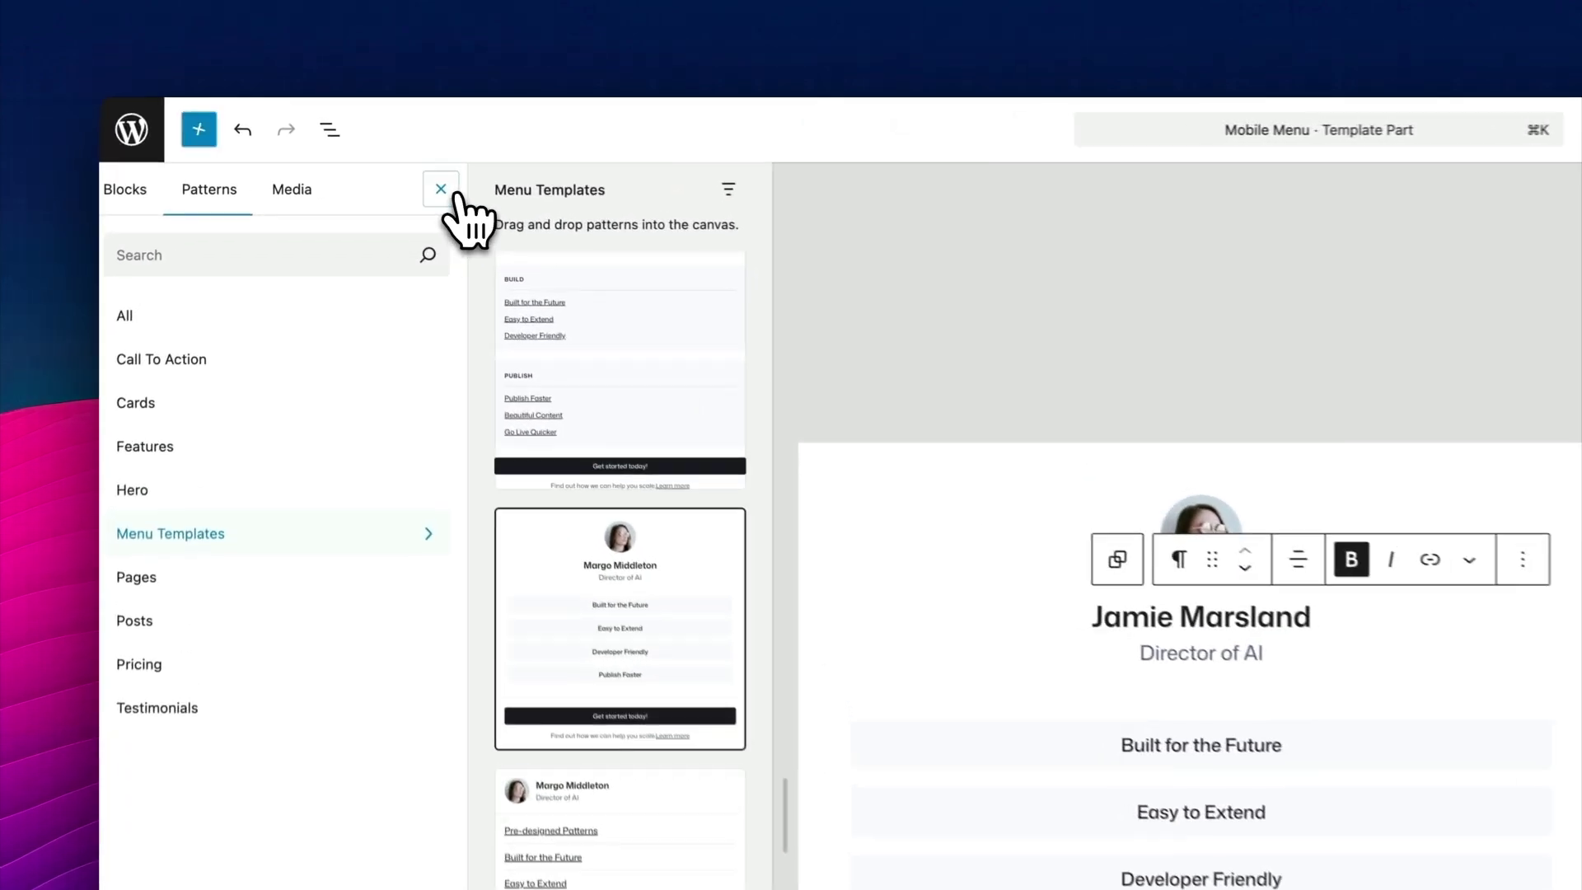
{"action": "left_click", "coordinate": [354, 145]}
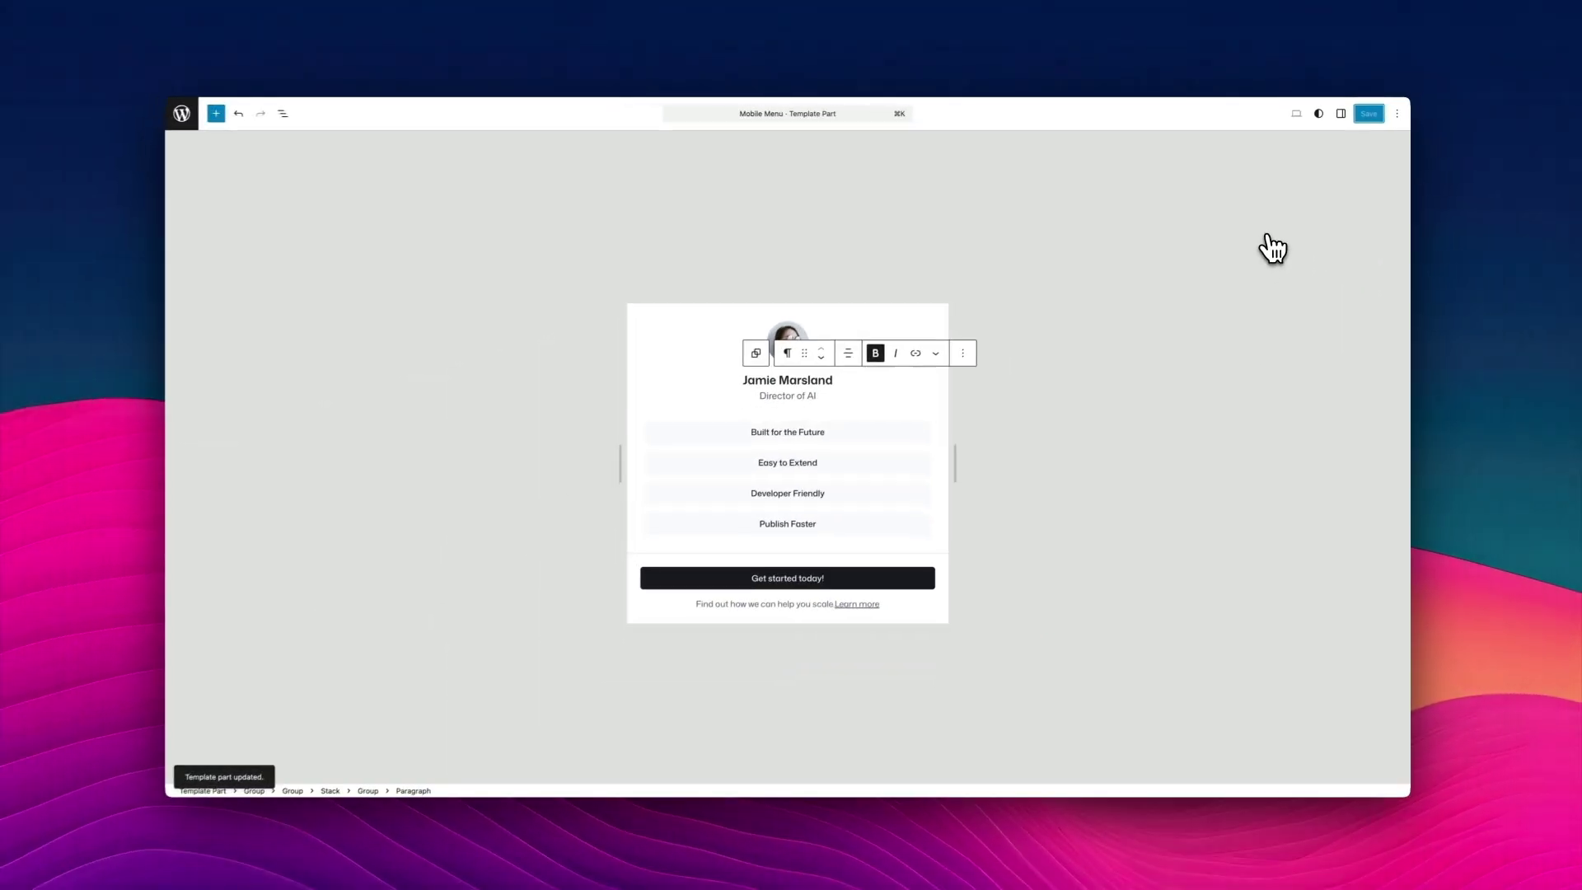
Step: Set the Header navigation's Mobile Menu Template to Mobile Menu
{"action": "key", "text": "super+k"}
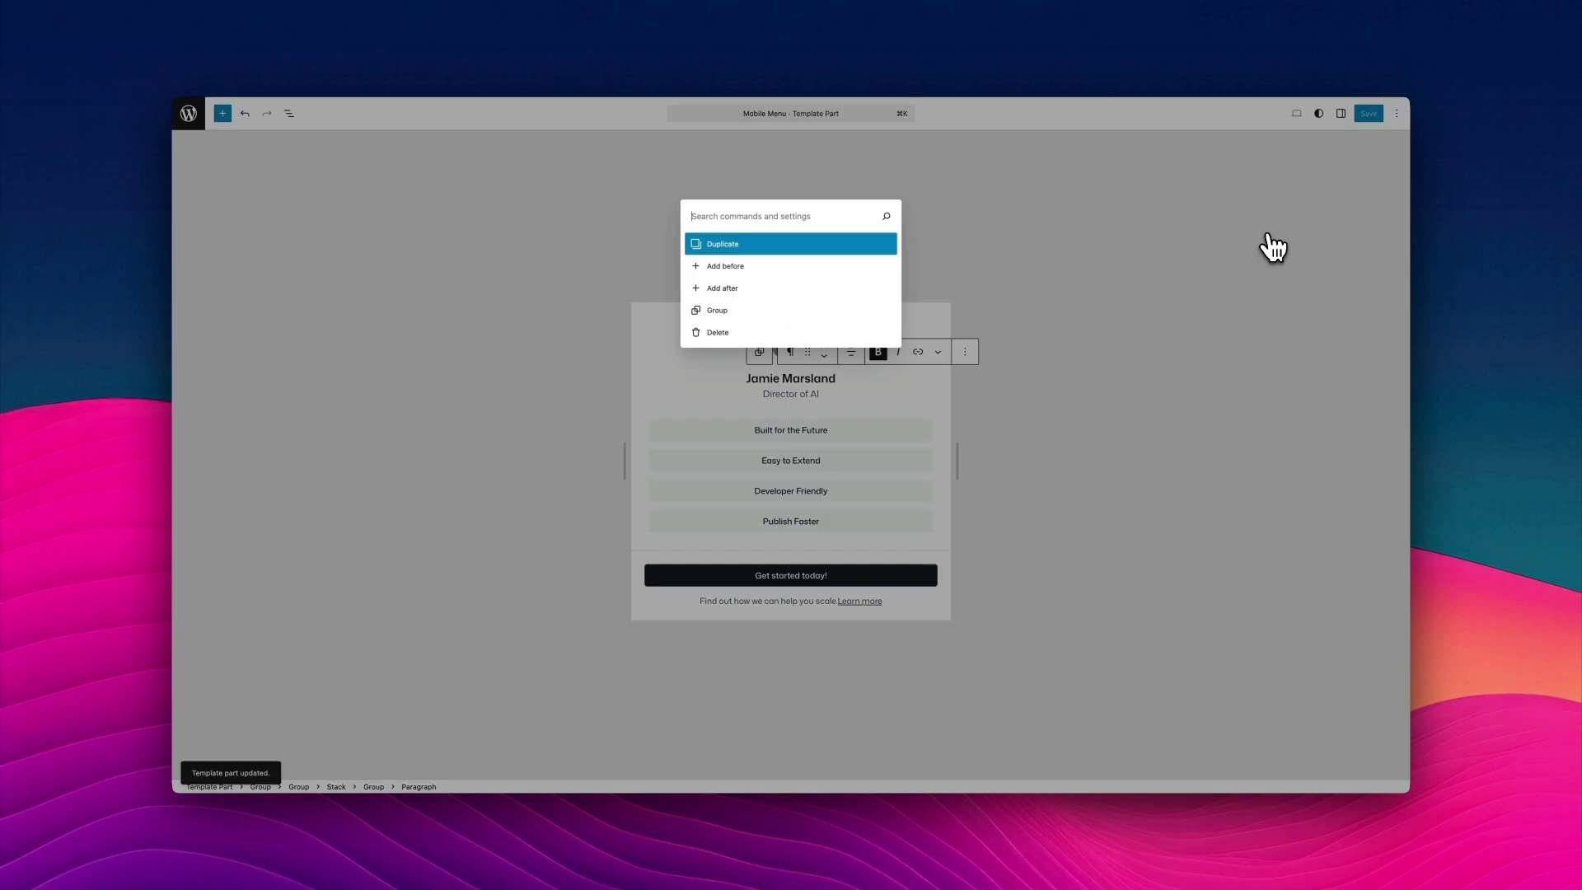
{"action": "type", "text": "header"}
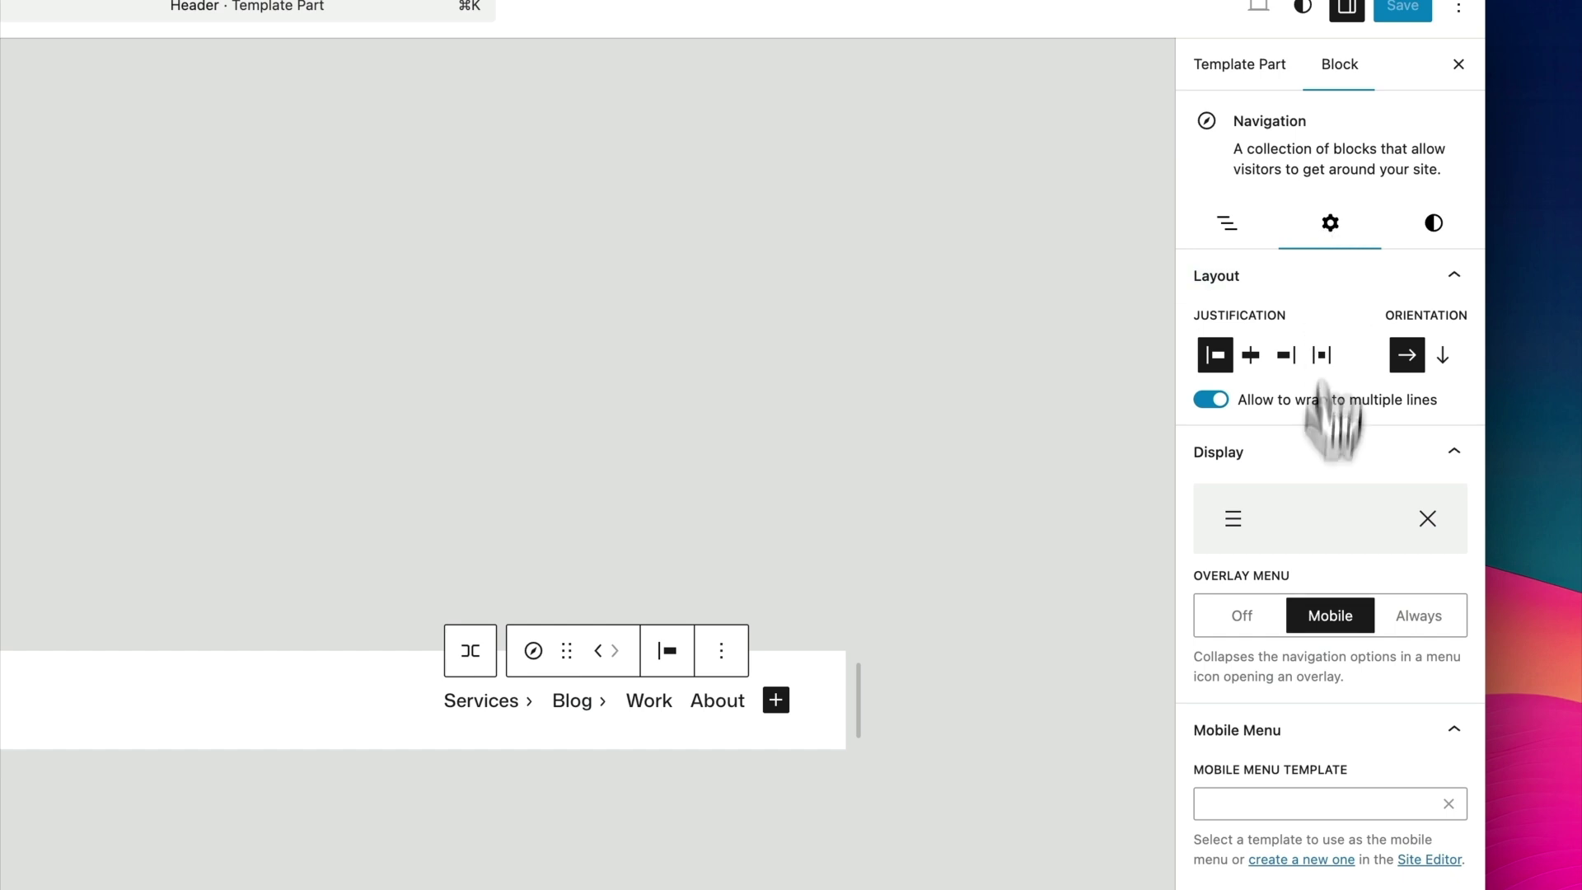
{"action": "scroll", "coordinate": [1310, 445], "scroll_direction": "down", "scroll_amount": 5}
{"action": "left_click", "coordinate": [1283, 490]}
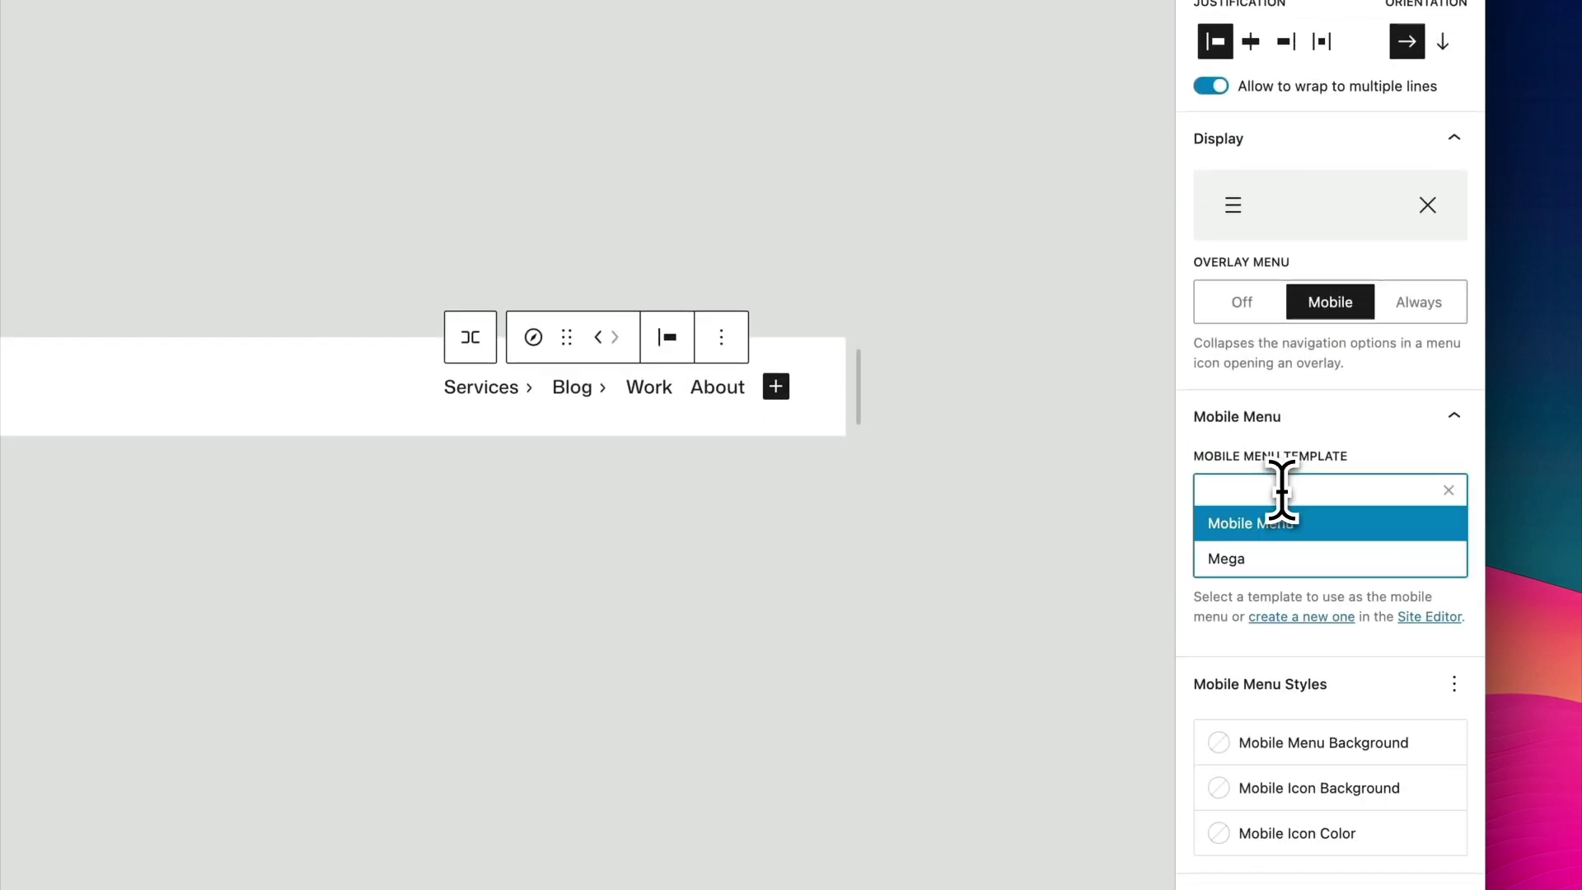
{"action": "left_click", "coordinate": [1269, 524]}
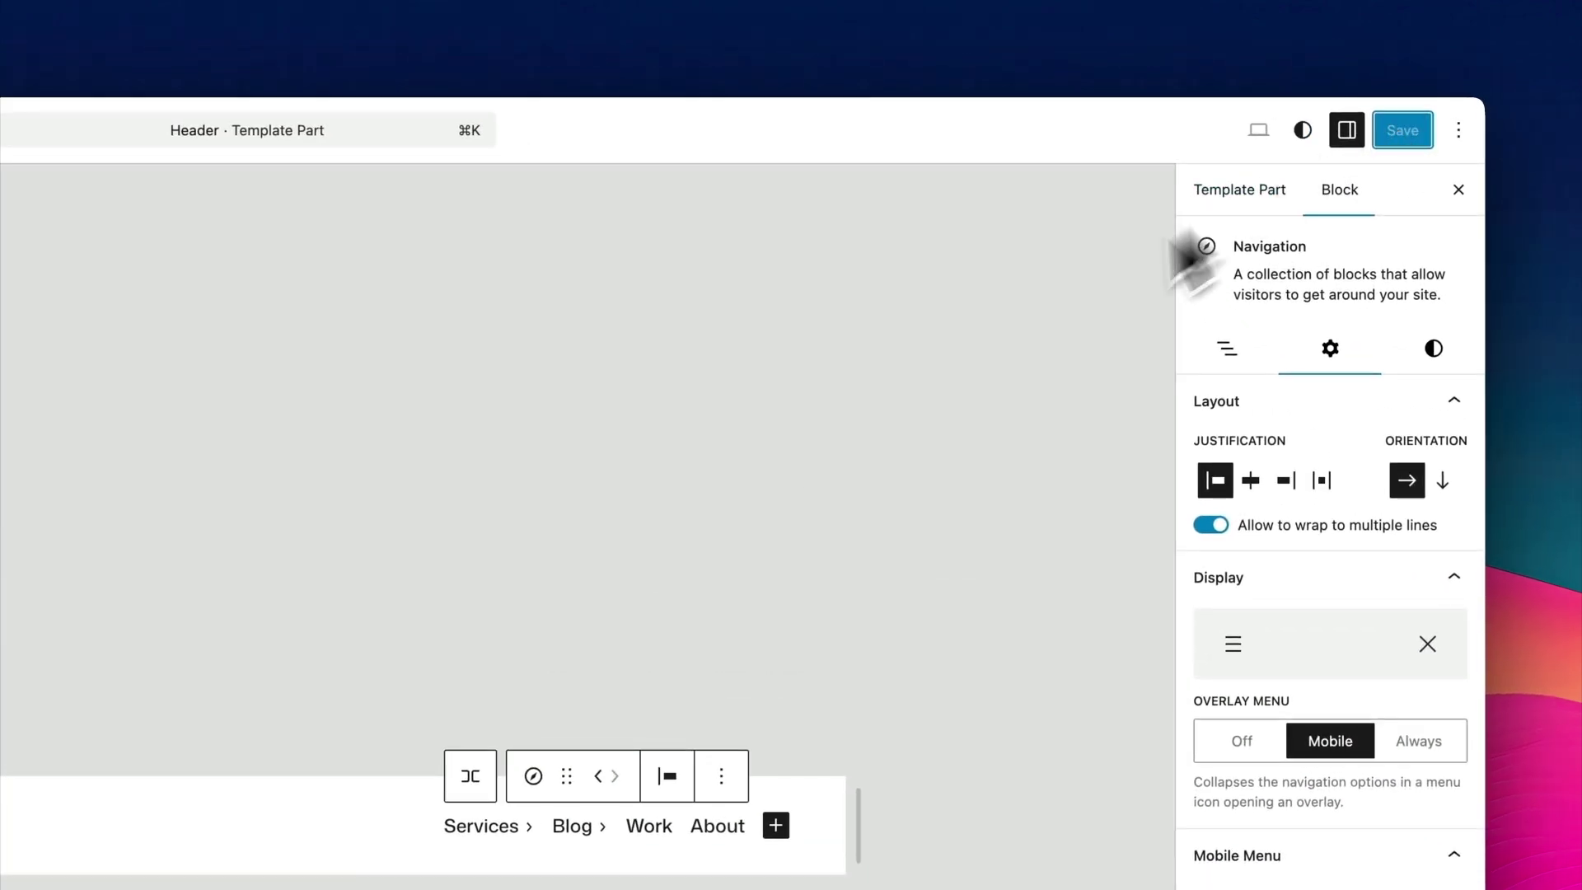
Step: Save the header and open the live site in a new tab
{"action": "key", "text": "super+k"}
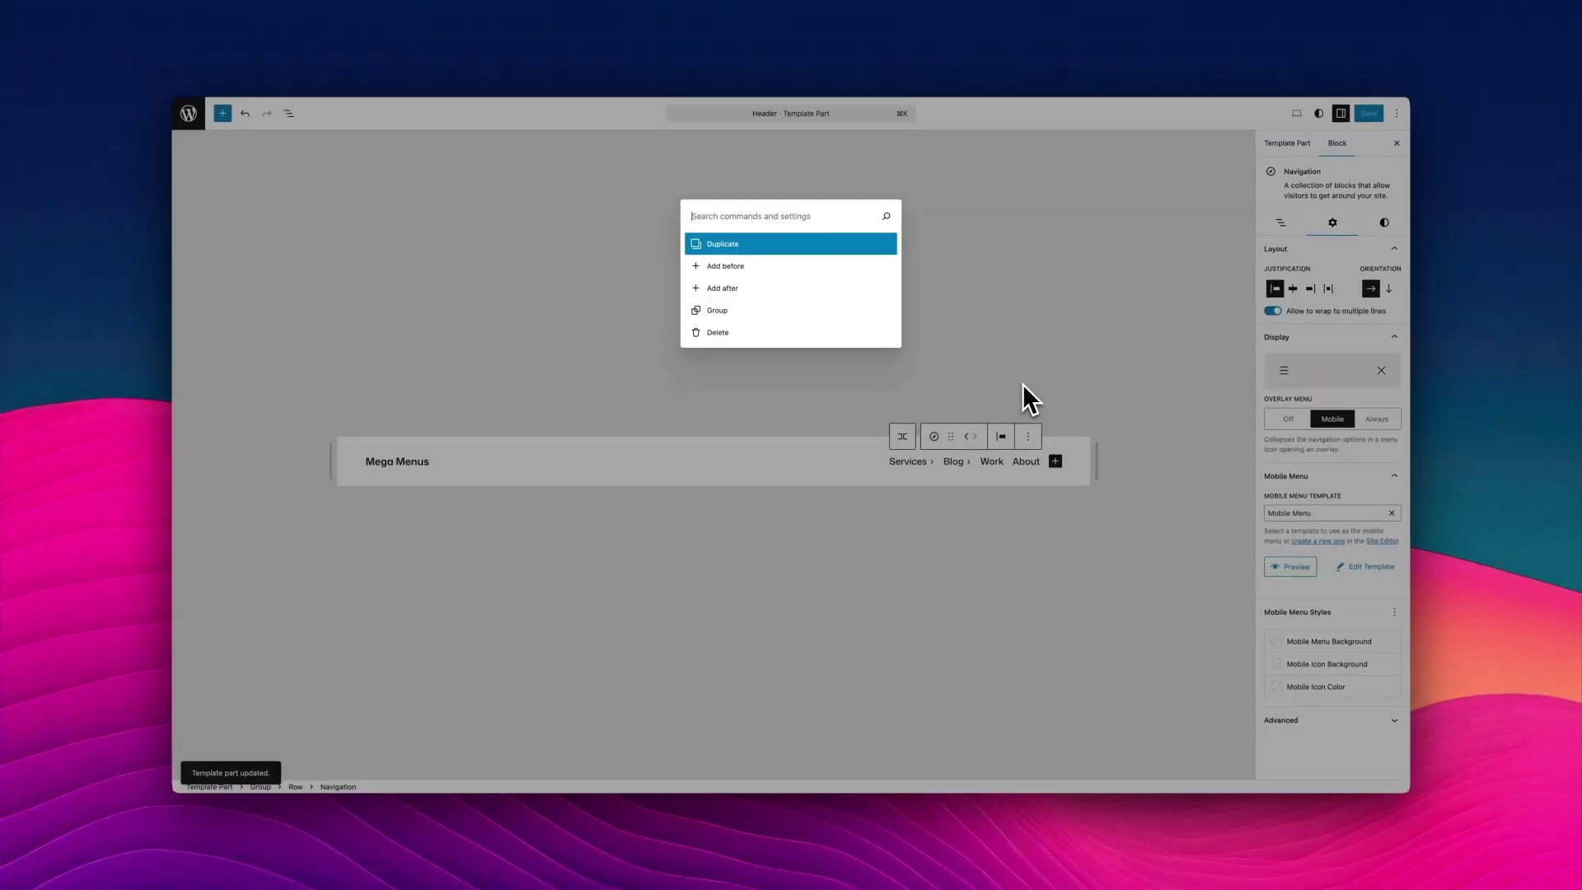
{"action": "type", "text": "view"}
{"action": "key", "text": "Return"}
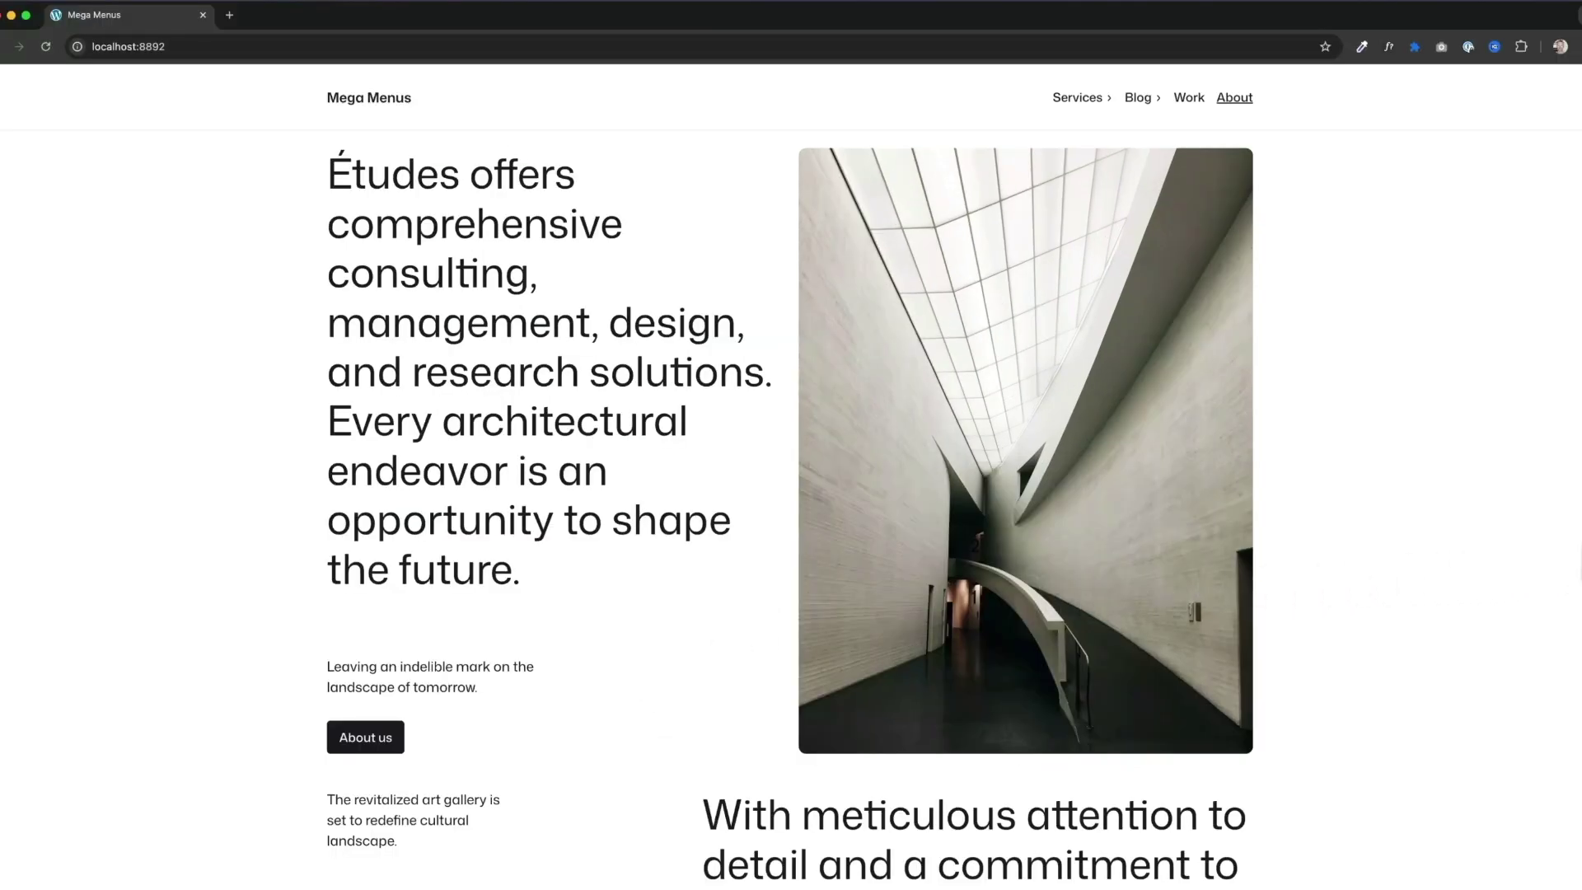
Step: Narrow the browser to phone width, then open and close the mobile menu to check the panel
{"action": "left_click_drag", "start_coordinate": [1580, 552], "coordinate": [916, 527]}
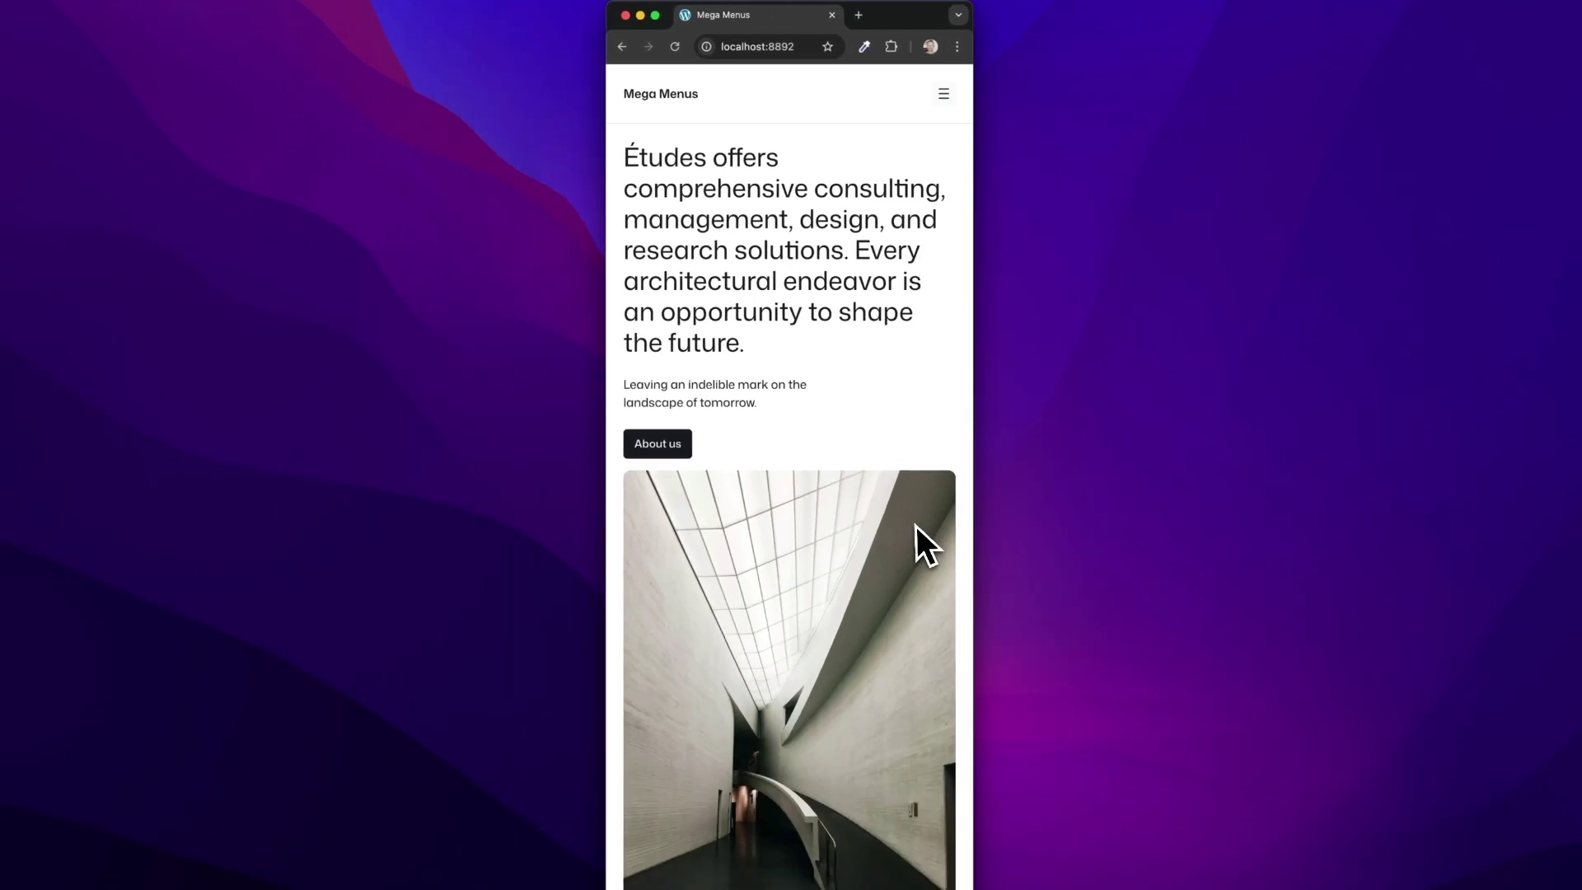
{"action": "left_click", "coordinate": [944, 93]}
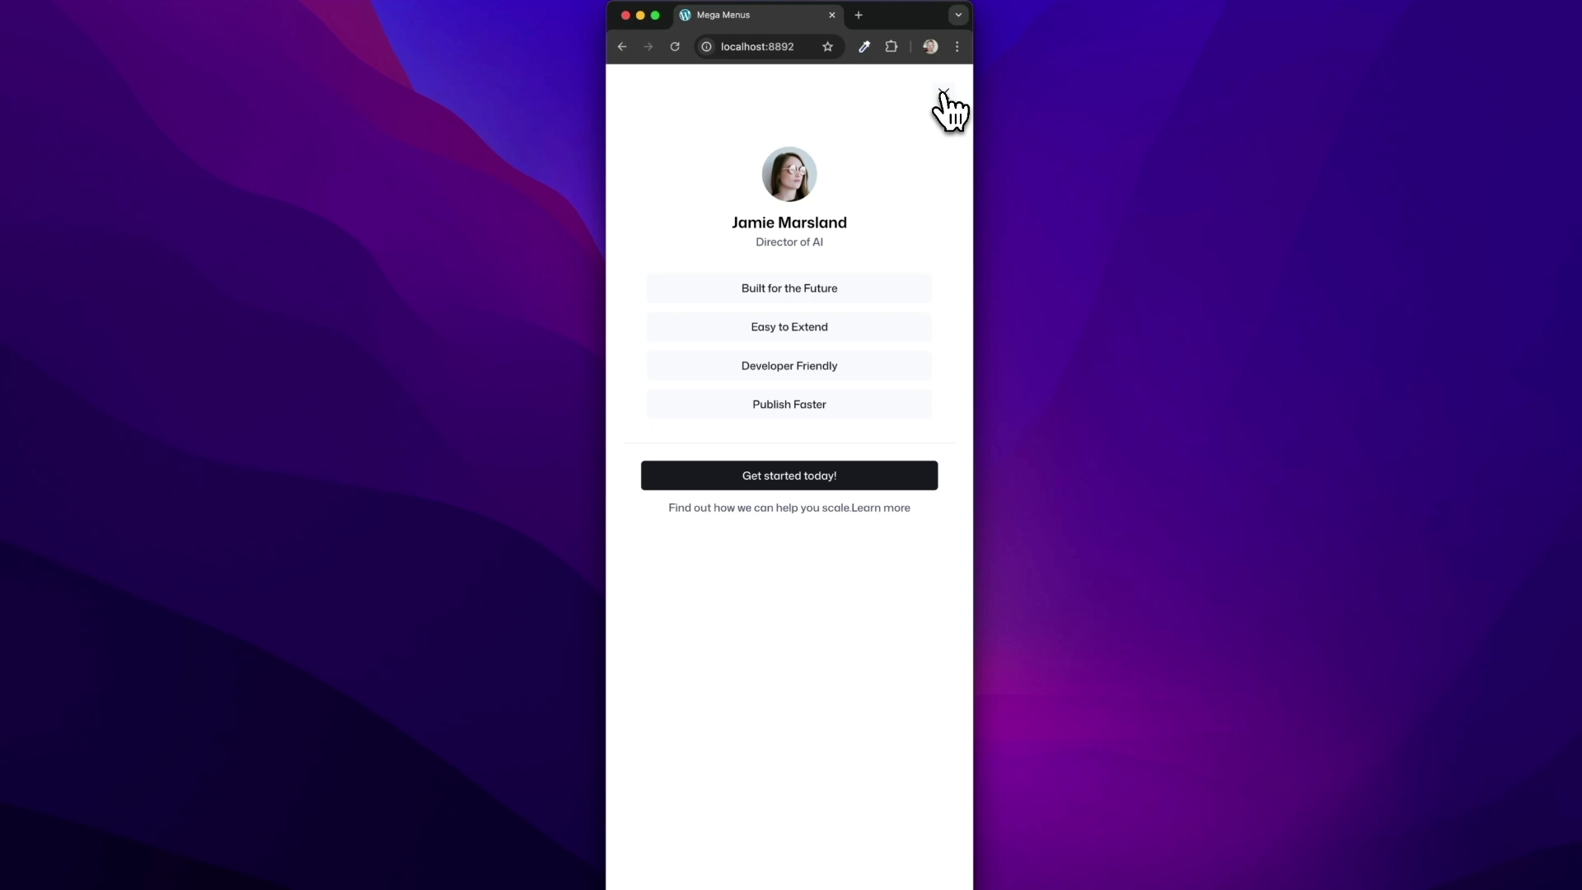
{"action": "left_click", "coordinate": [944, 93]}
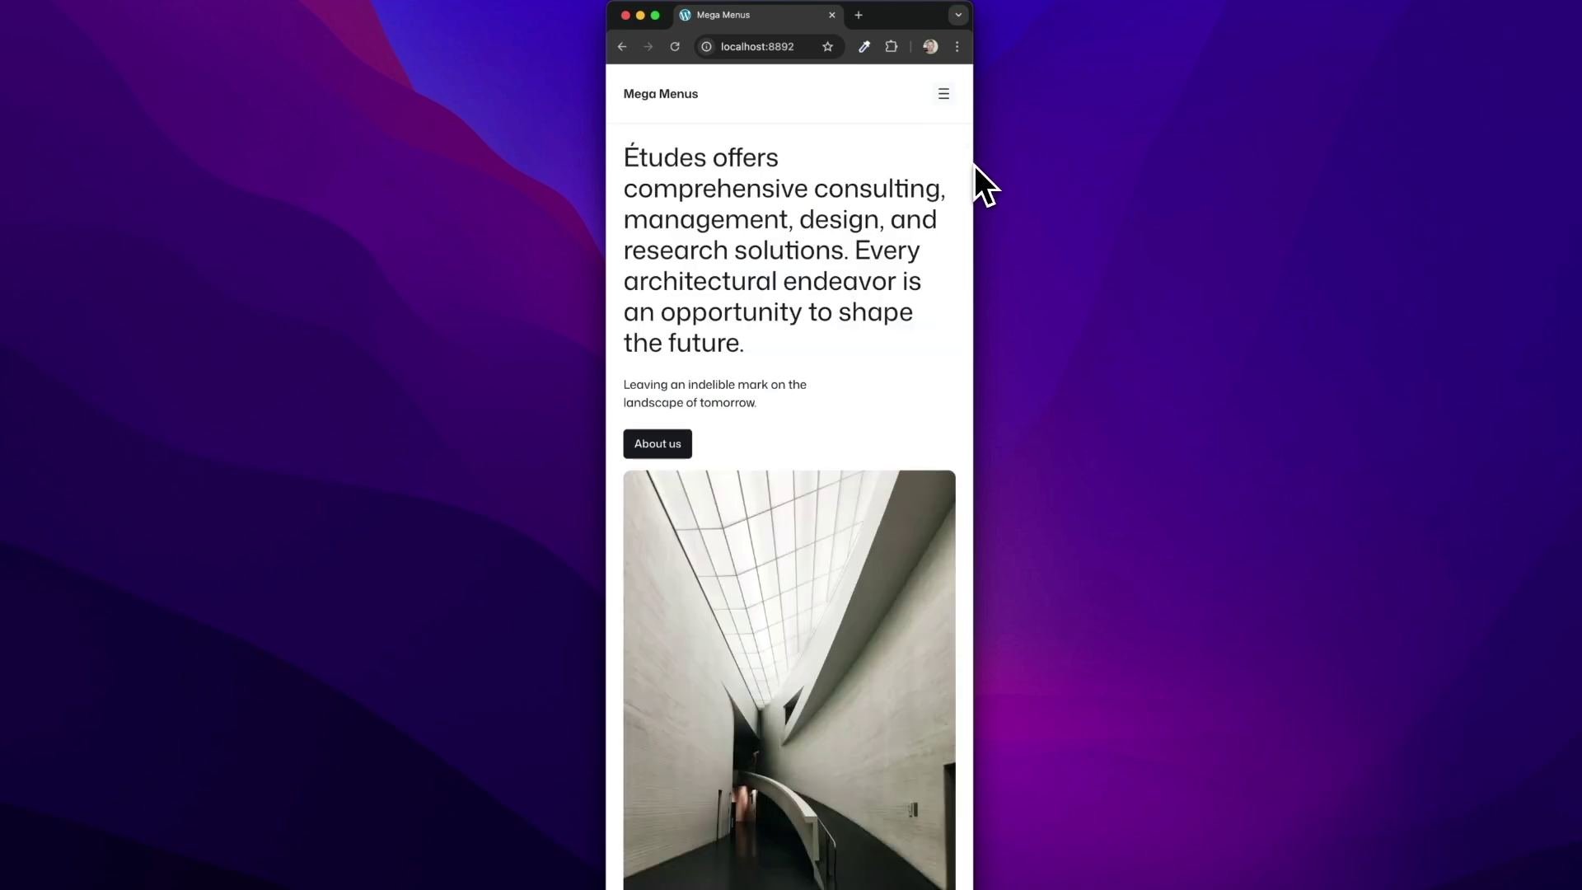